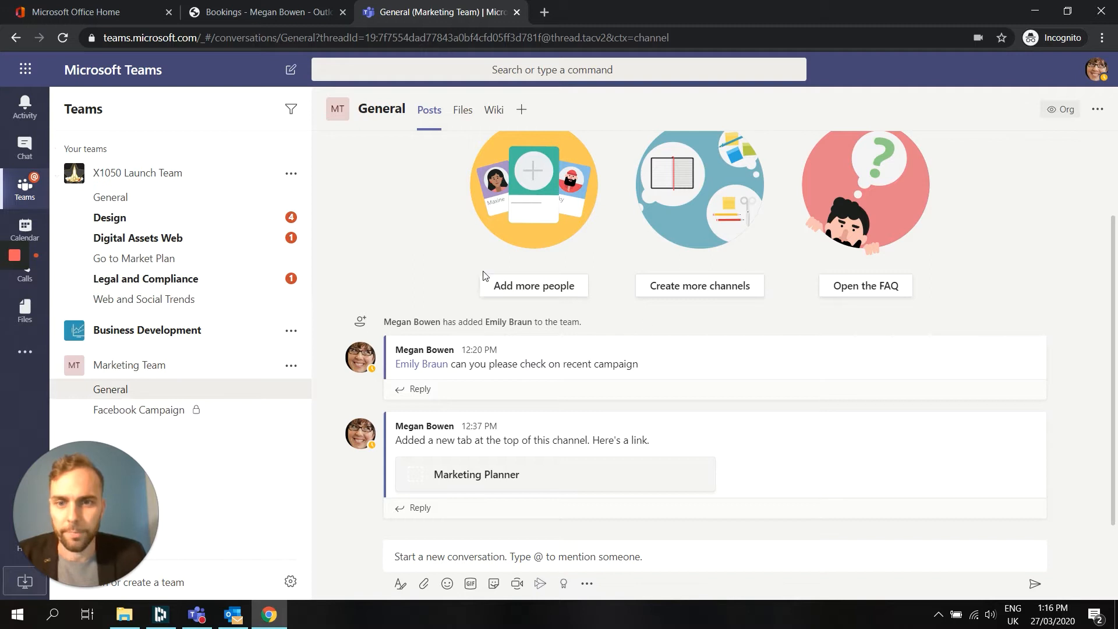
Add a Planner tab to the General channel with a new plan named "Marketing Planner"
left_click(521, 112)
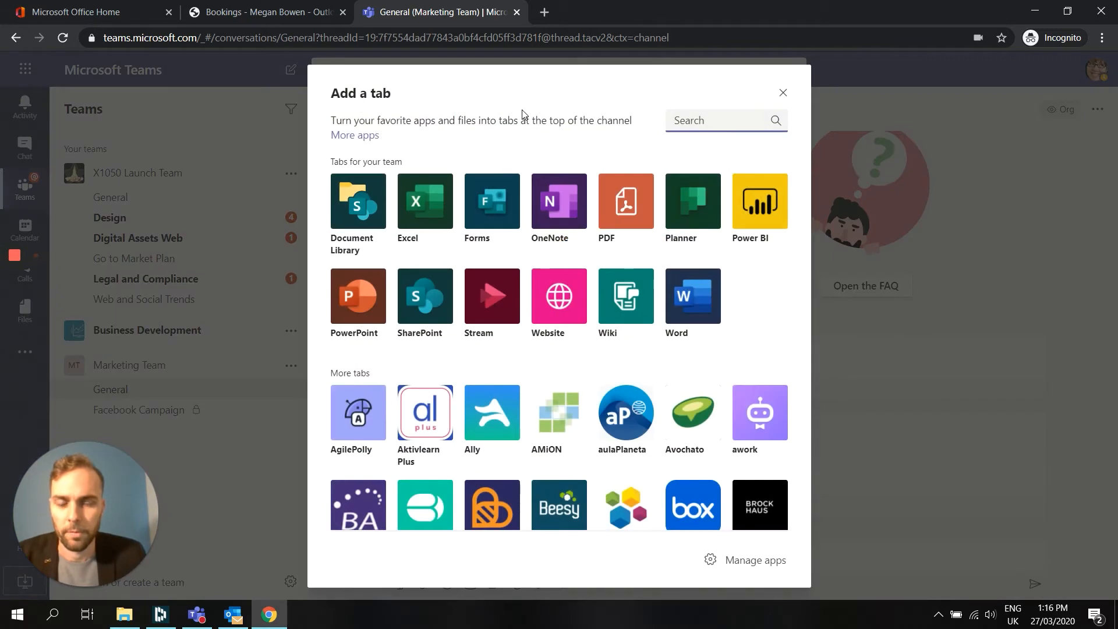
left_click(690, 216)
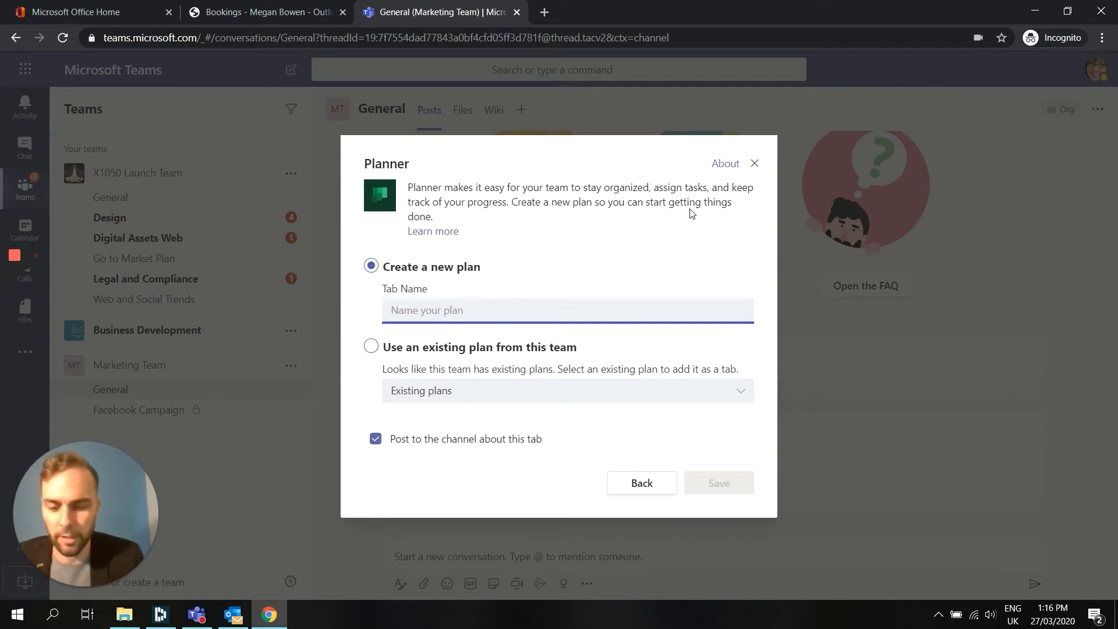
type("M")
key("Caps_Lock")
type("ar")
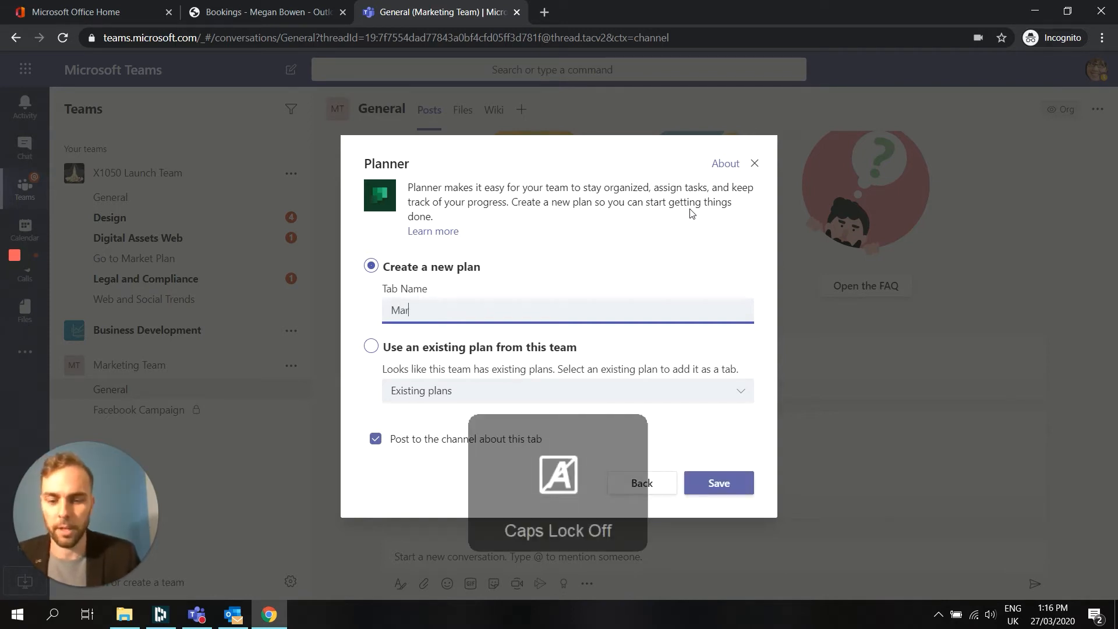
type("keting Planner")
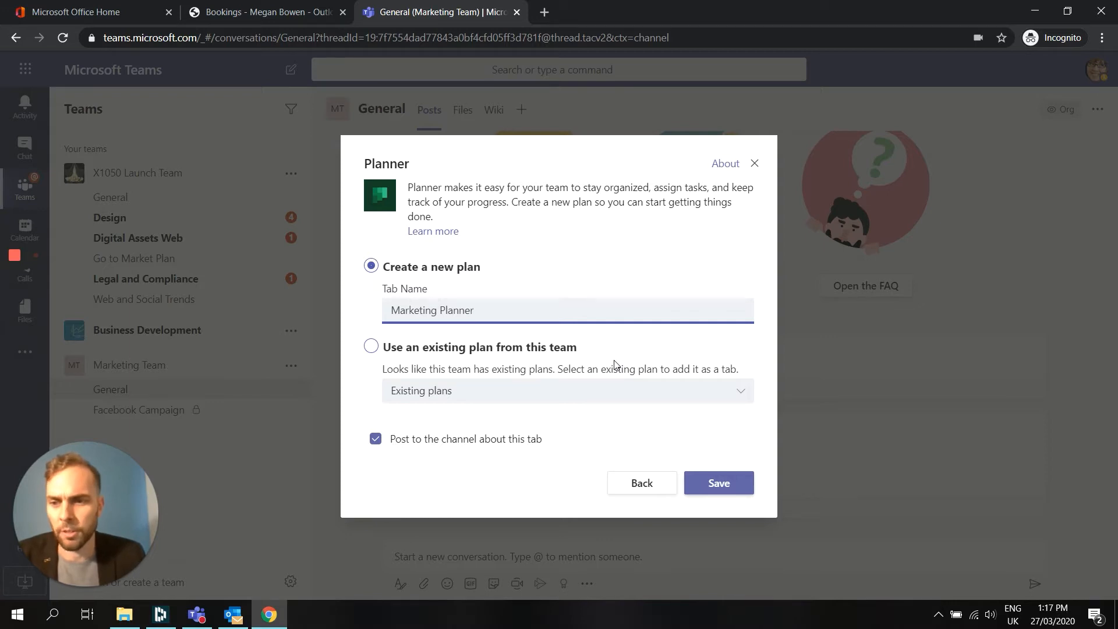
left_click(721, 483)
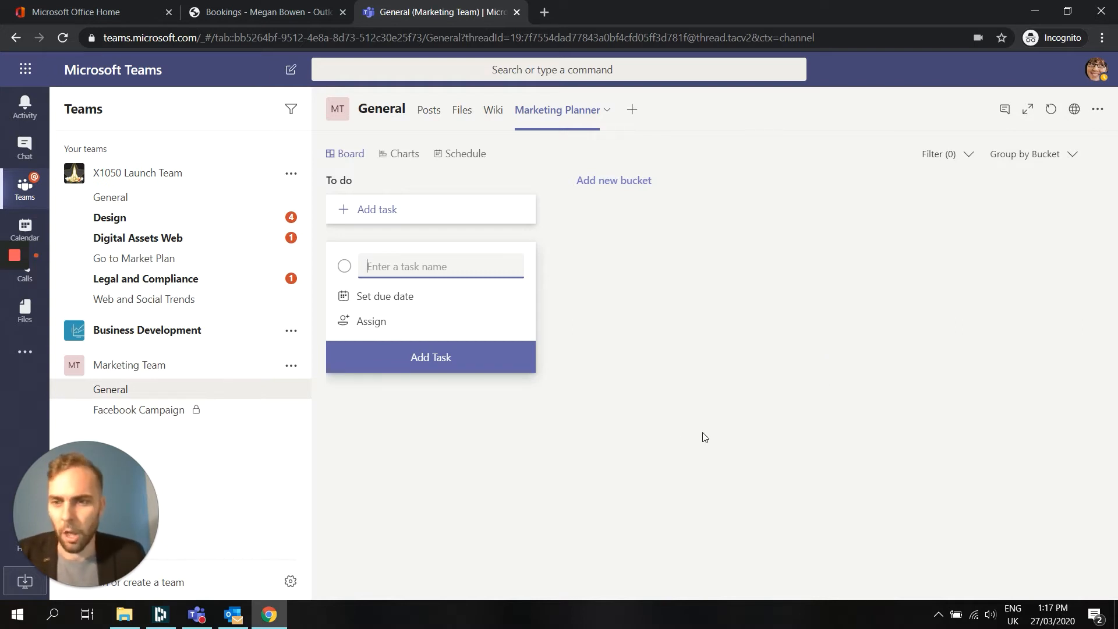
Dismiss the blank task form and rename the "To do" bucket to "Social Media"
left_click(753, 407)
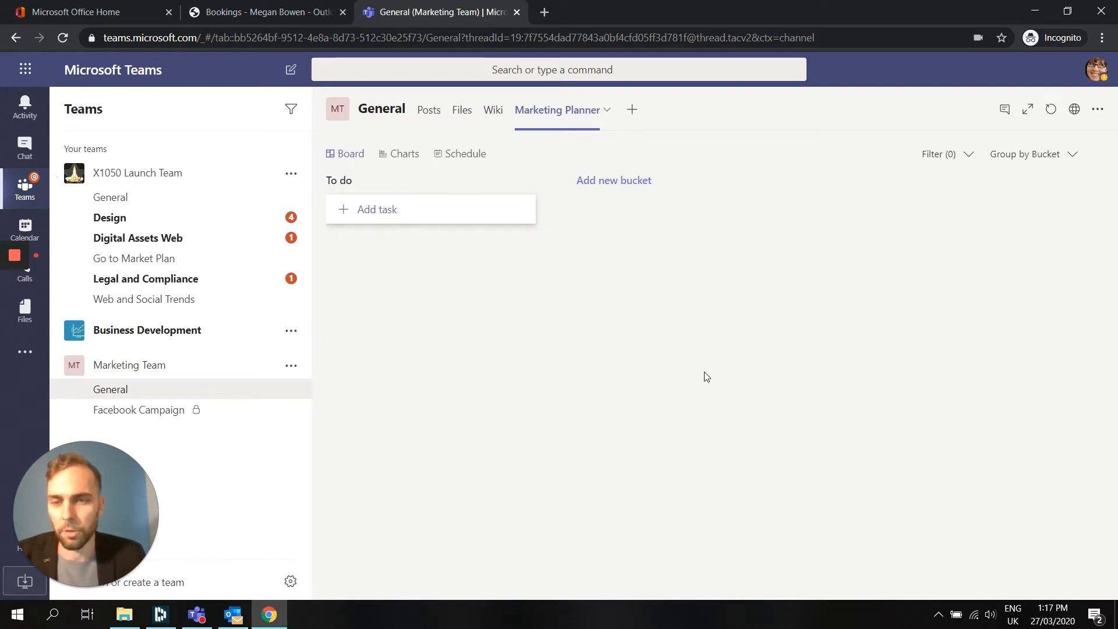
left_click(337, 180)
key("Caps_Lock")
type("S")
key("Caps_Lock")
type("ocial")
key("Caps_Lock")
type("M")
key("Caps_Lock")
type("edua")
key("BackSpace")
key("BackSpace")
type("ia")
Add a new bucket named "Paid Advertising" to the plan
left_click(599, 181)
key("Caps_Lock")
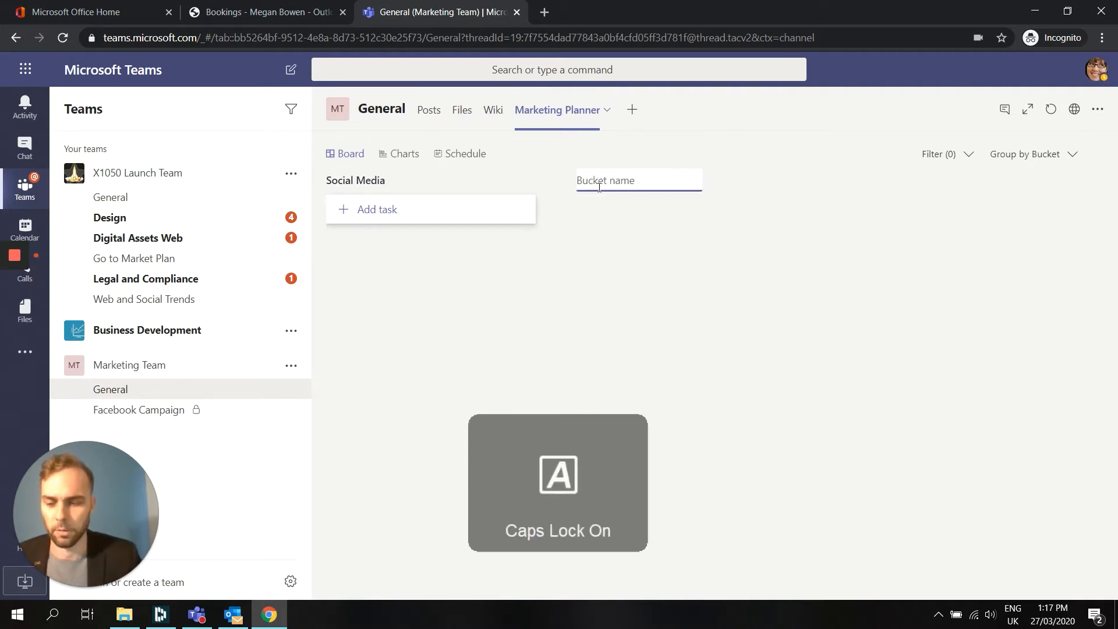
type("P")
key("Caps_Lock")
type("aid")
key("Caps_Lock")
type("A")
key("Caps_Lock")
type("dvertising")
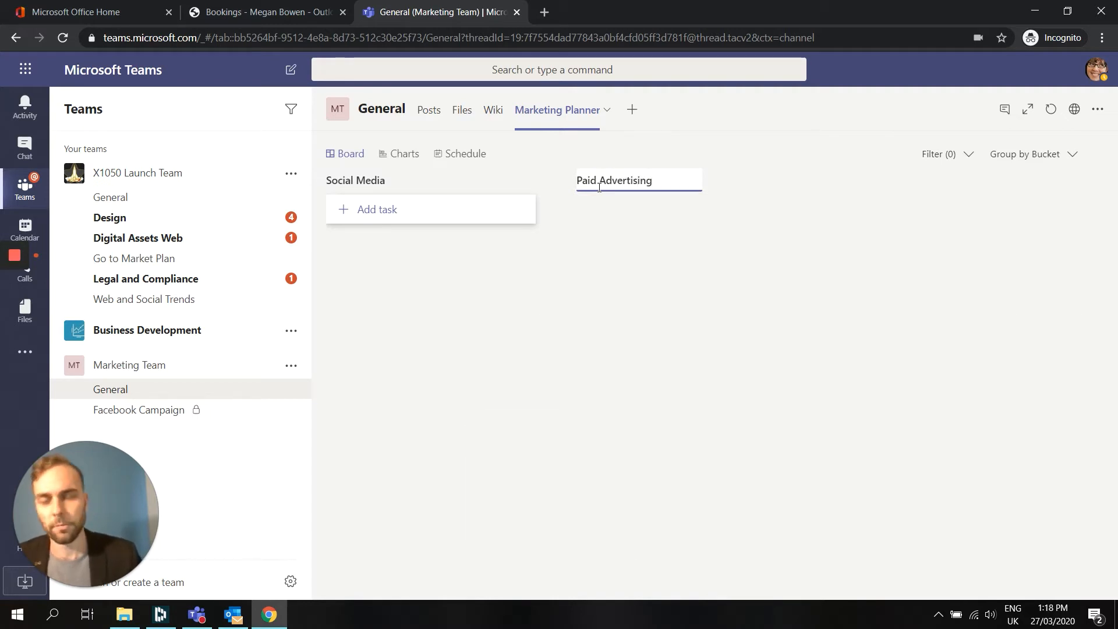
key("Return")
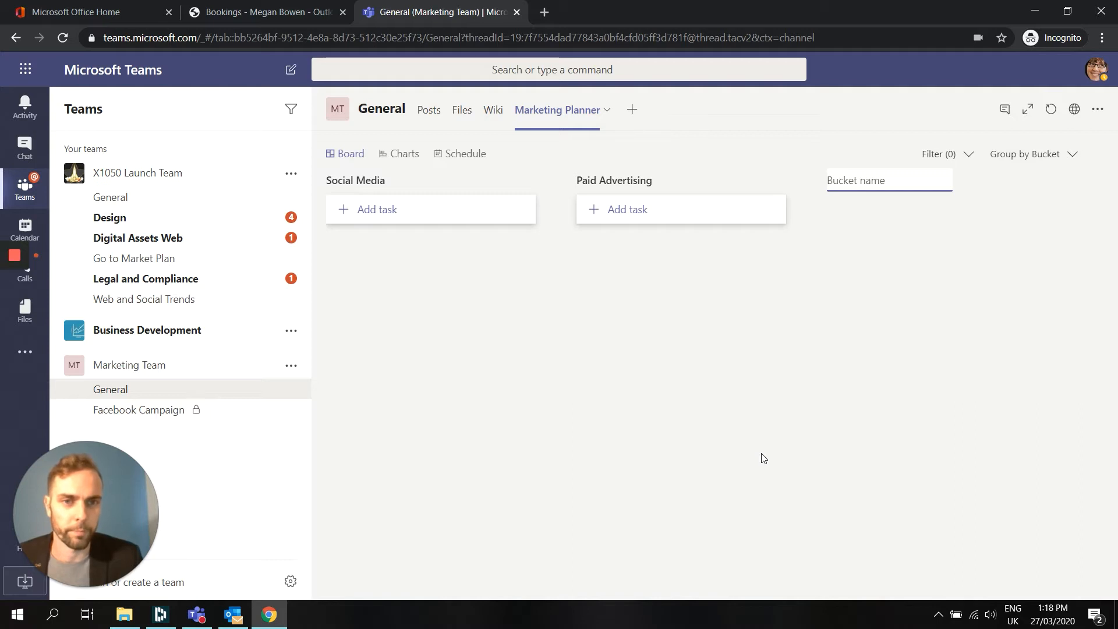
Add another bucket named "Email Marketing" after Paid Advertising
type("E")
key("Caps_Lock")
type("mail")
key("Caps_Lock")
type("M")
key("Caps_Lock")
type("arketing")
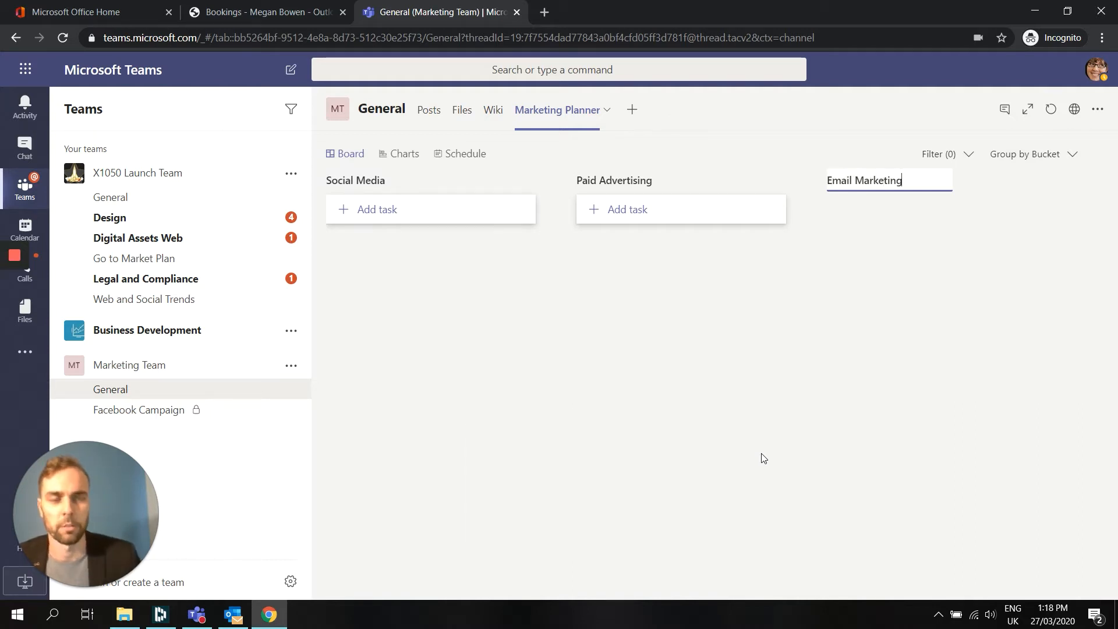
key("Return")
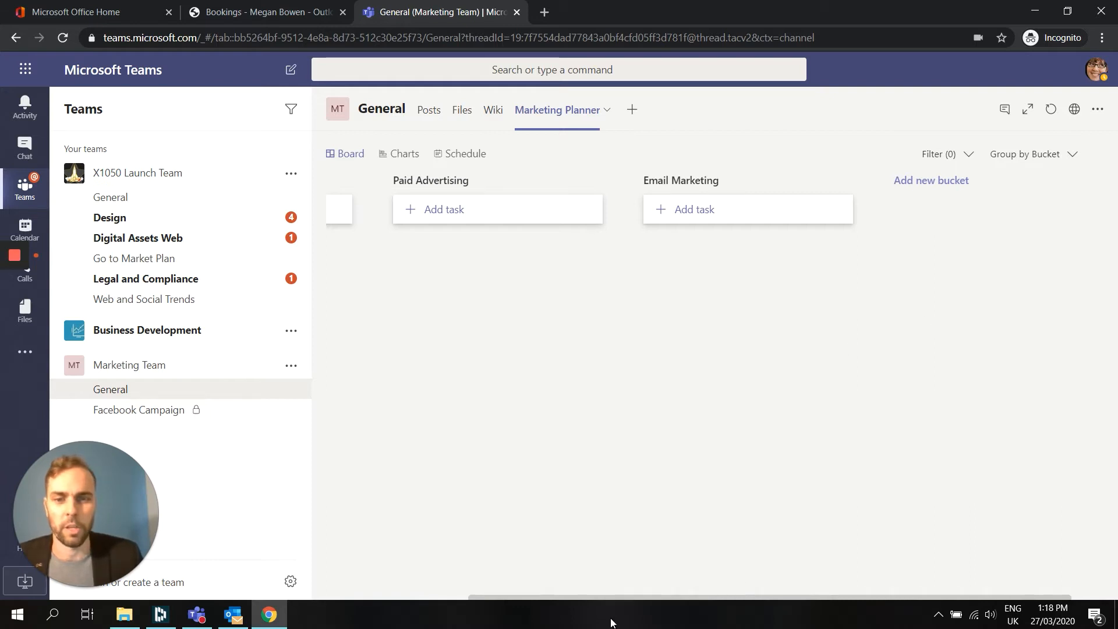
Start a new bucket after Email Marketing on the plan board
left_click_drag(638, 600, 721, 593)
left_click(885, 181)
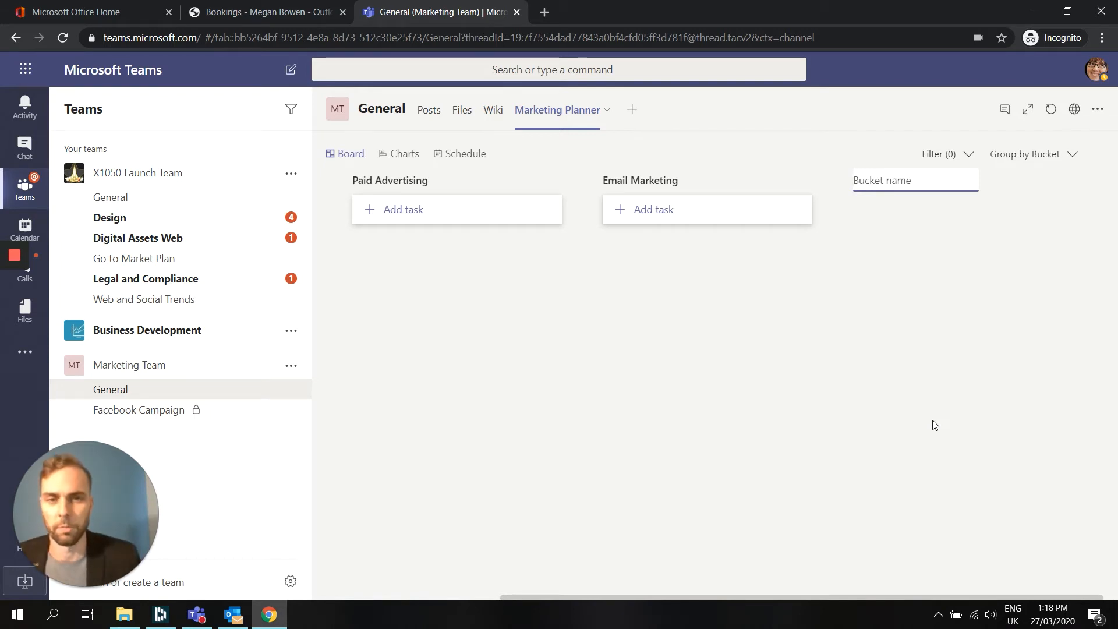
key("Caps_Lock")
type("F")
key("Caps_Lock")
type("ac")
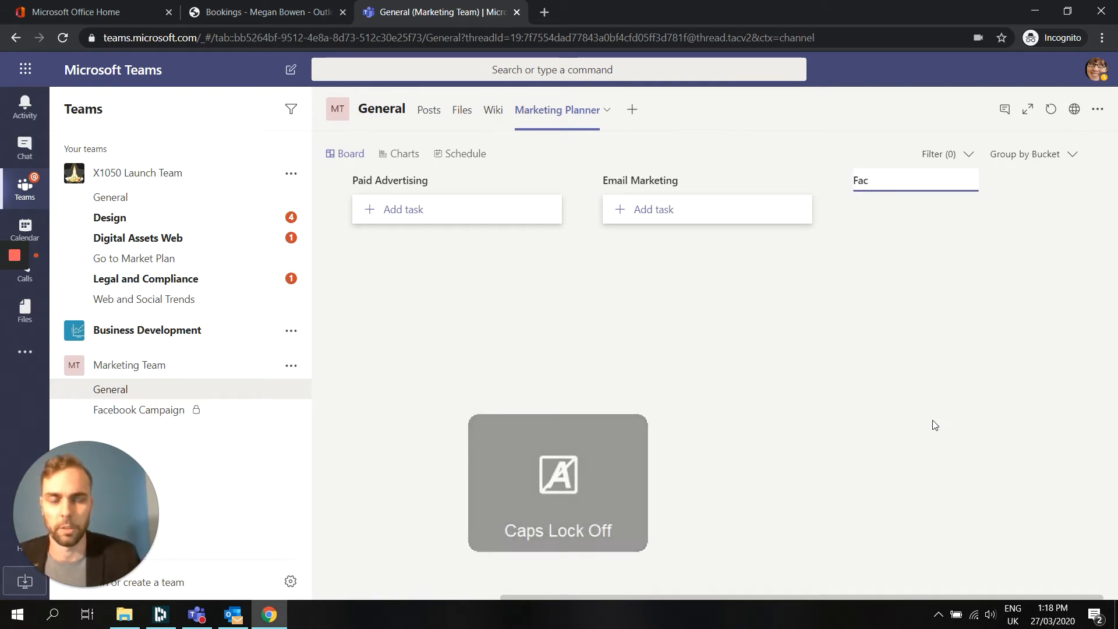
key("BackSpace")
key("BackSpace")
key("BackSpace")
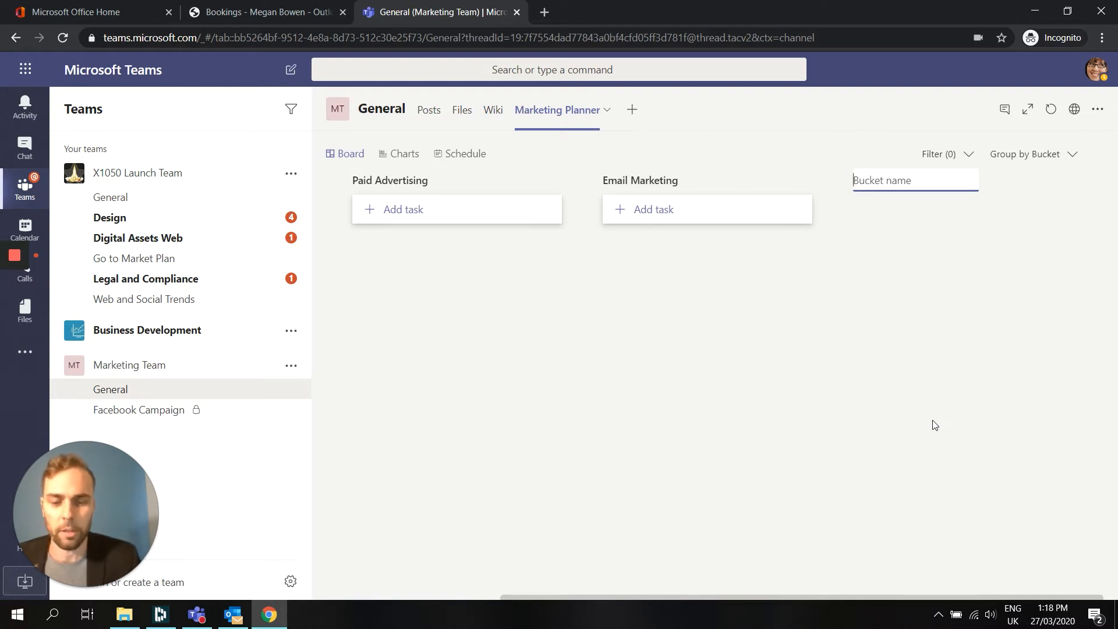
Name the new bucket "New Product Campaign" and create it
key("Caps_Lock")
type("N")
key("Caps_Lock")
type("ew")
key("Caps_Lock")
type("P")
key("Caps_Lock")
type("ro")
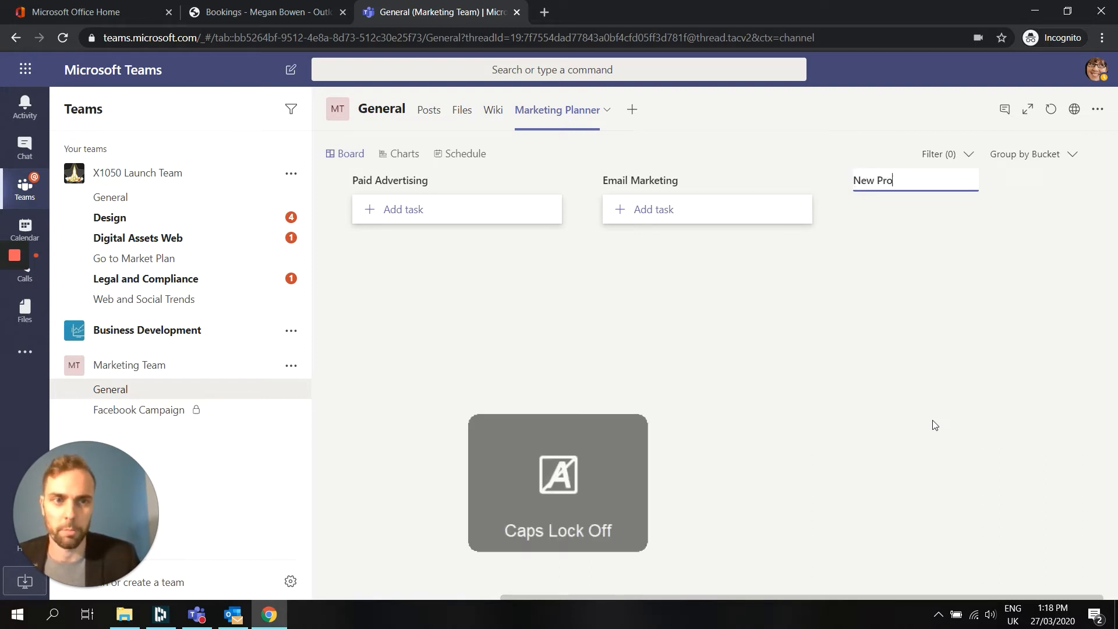
type("duct")
key("Caps_Lock")
type("C")
key("Caps_Lock")
type("ampa")
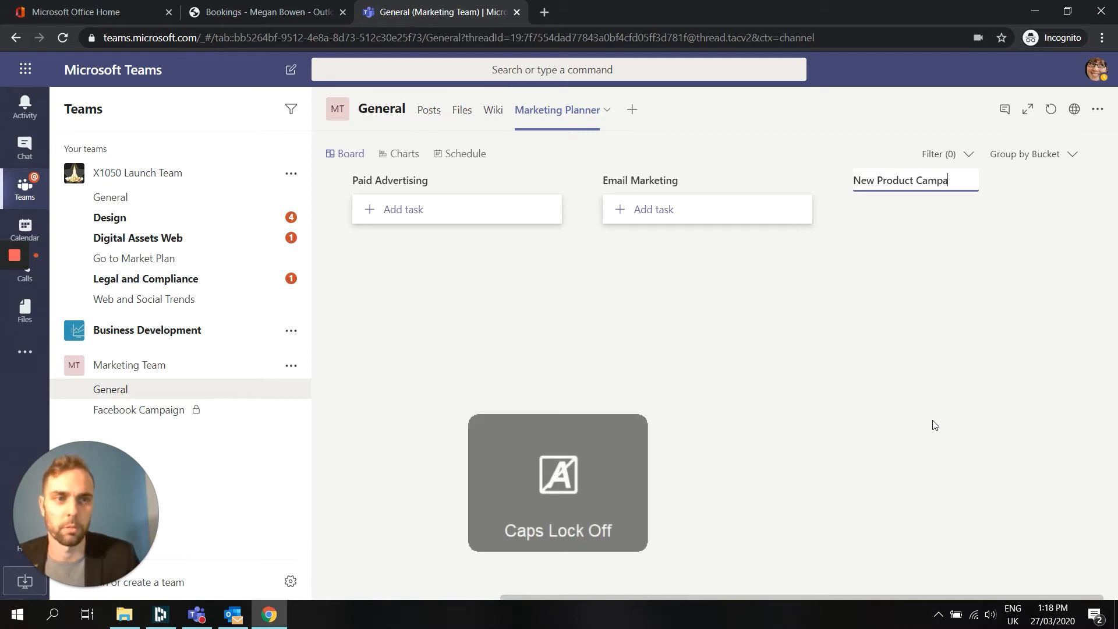
type("ign")
key("Return")
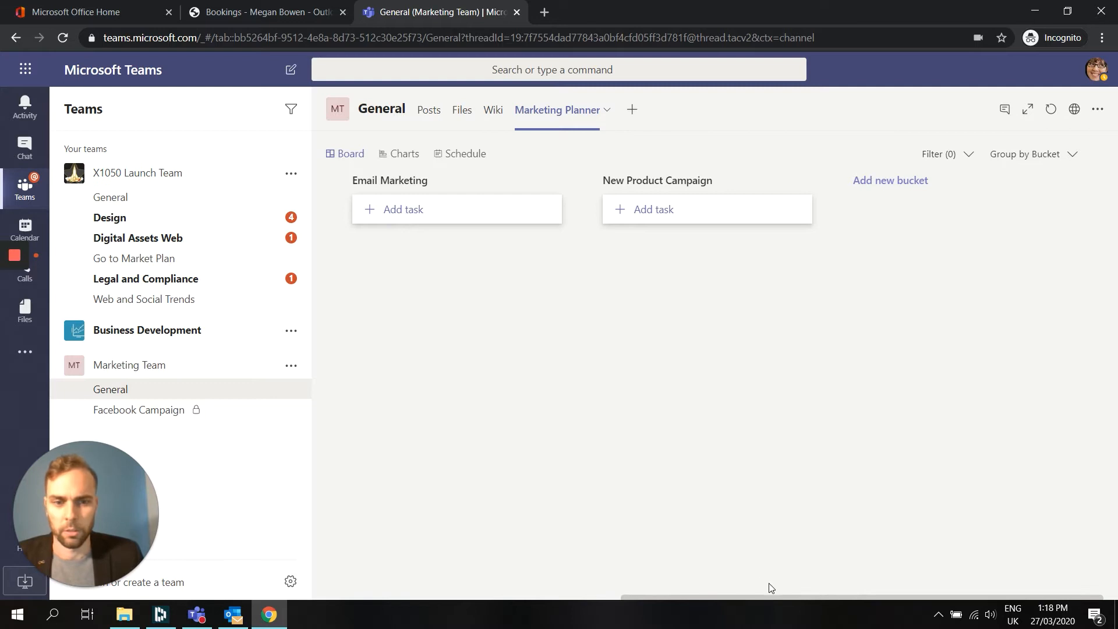
Draft a task named "Post on facebook page" in the Social Media bucket with a due date of March 31, 2020
left_click_drag(769, 601, 400, 571)
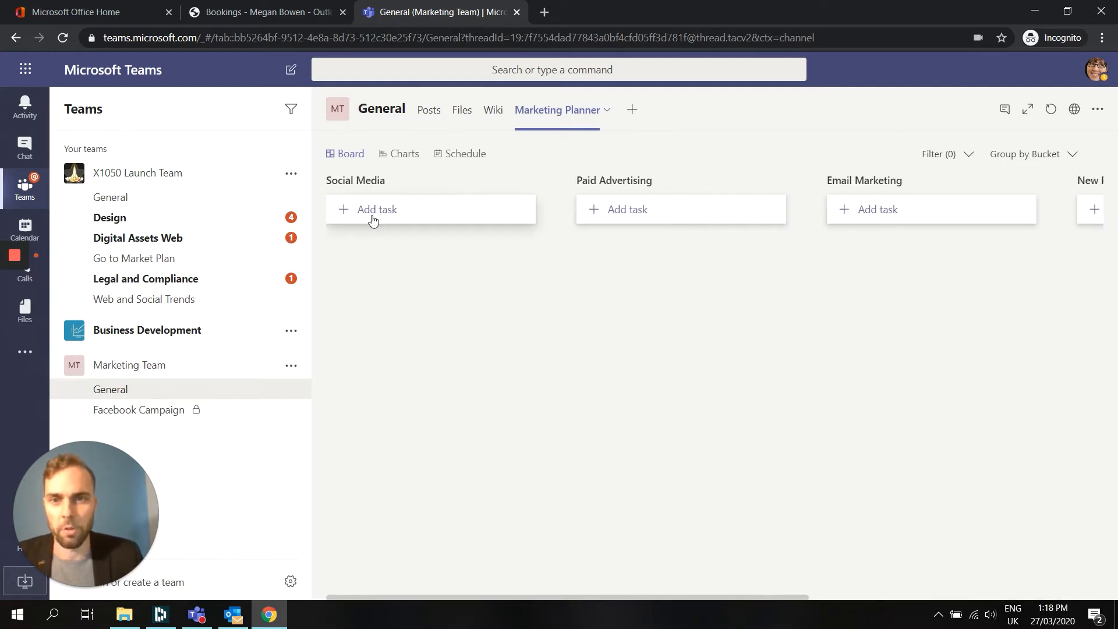
left_click(408, 217)
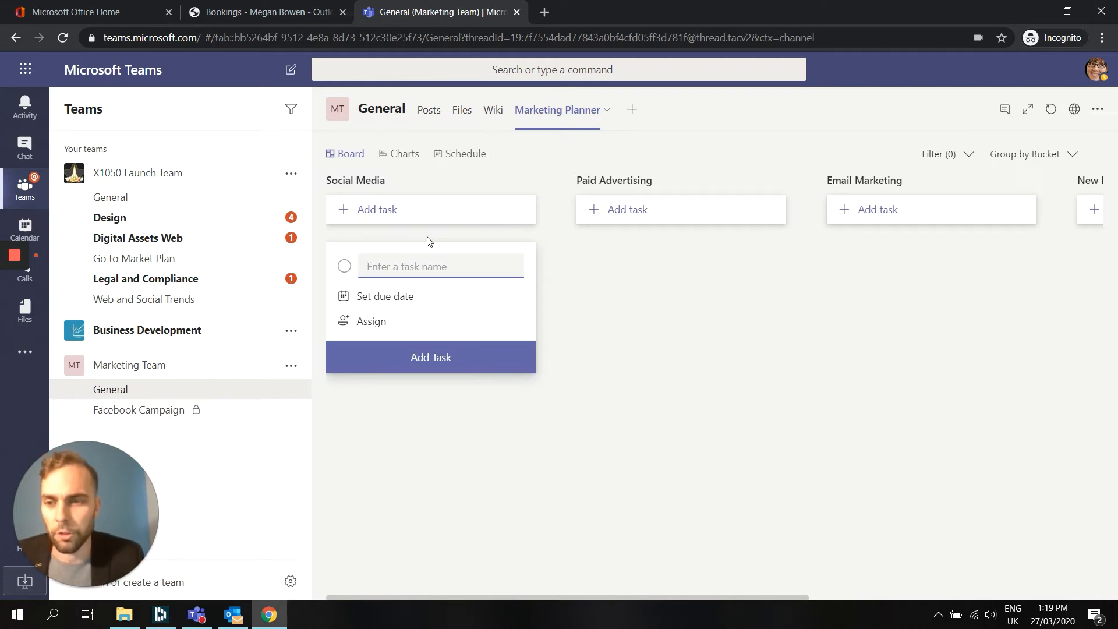
type("P")
key("Caps_Lock")
type("ost on face")
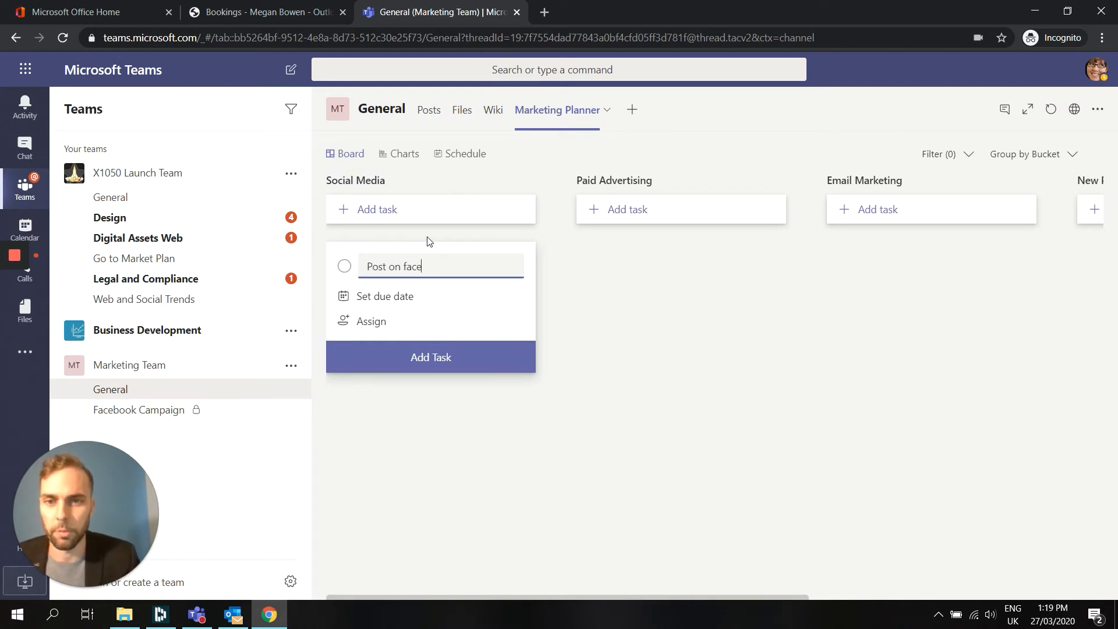
type("book page")
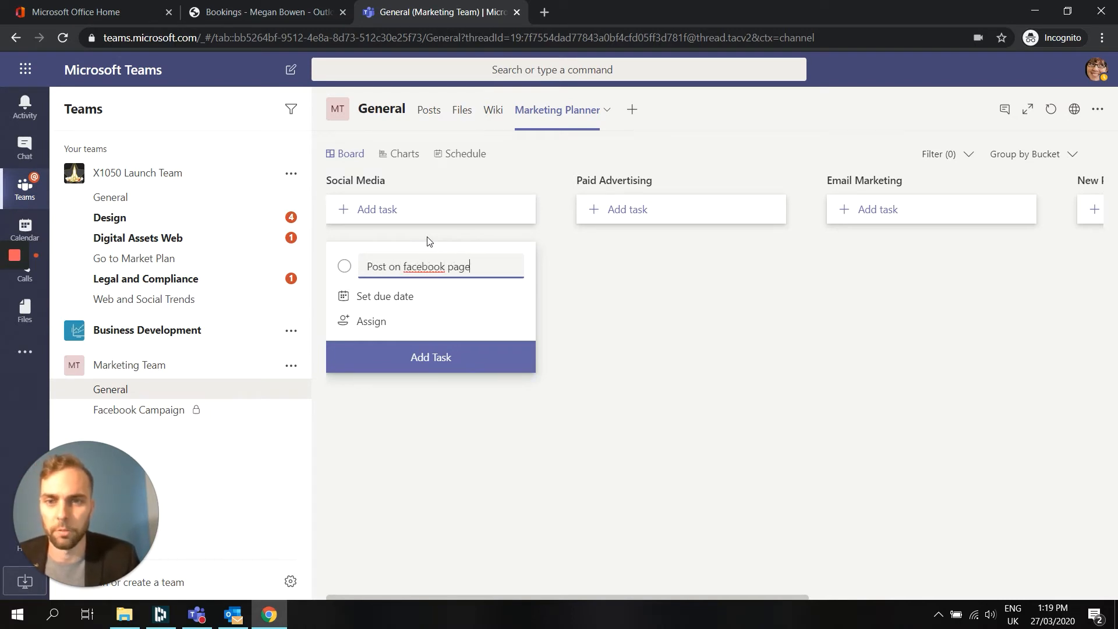
left_click(386, 295)
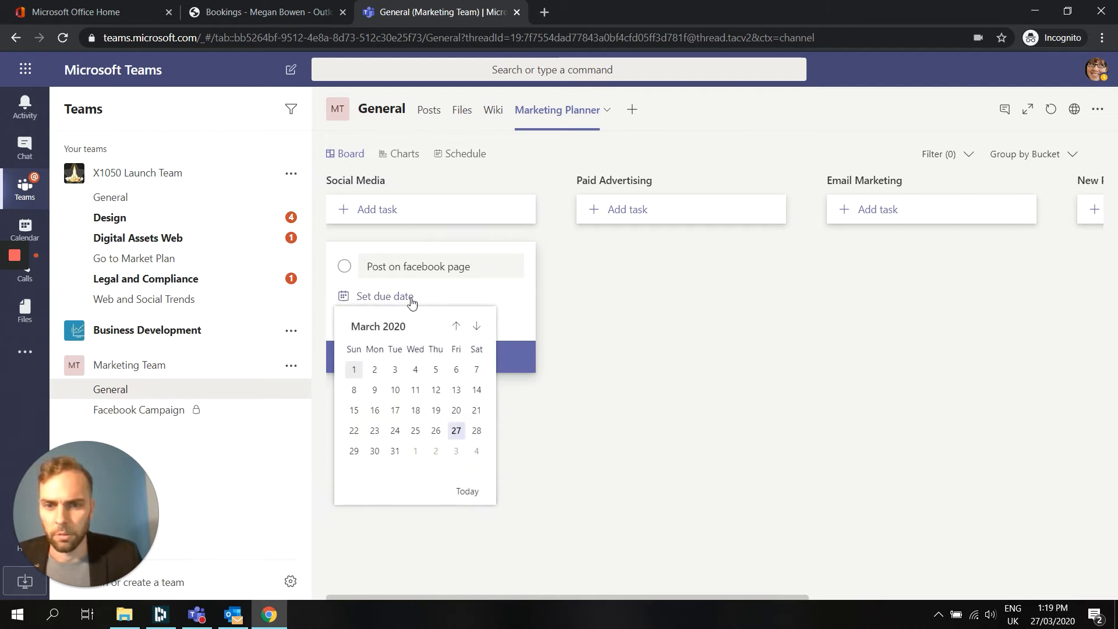
left_click(395, 452)
Assign the drafted task to the first suggested team member and add it to the Social Media bucket
left_click(385, 325)
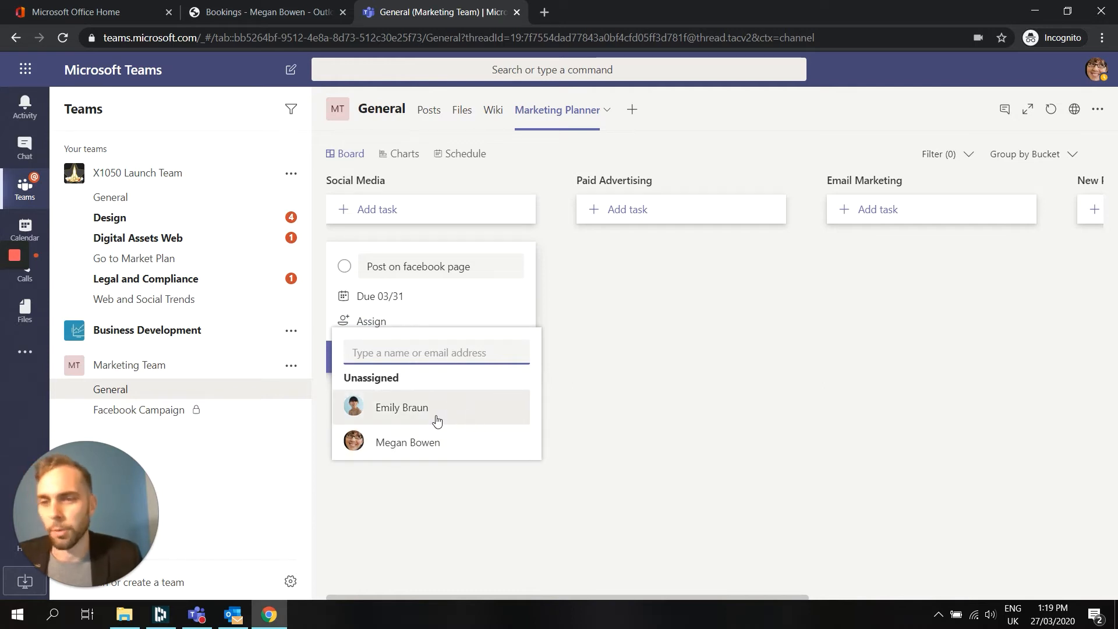
left_click(412, 411)
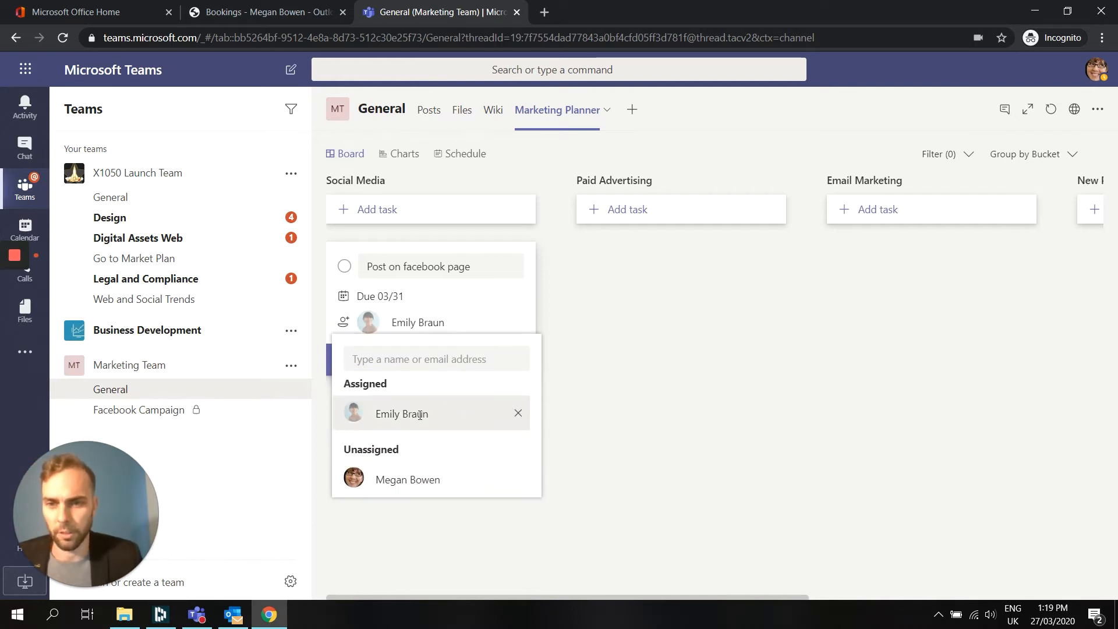
left_click(616, 370)
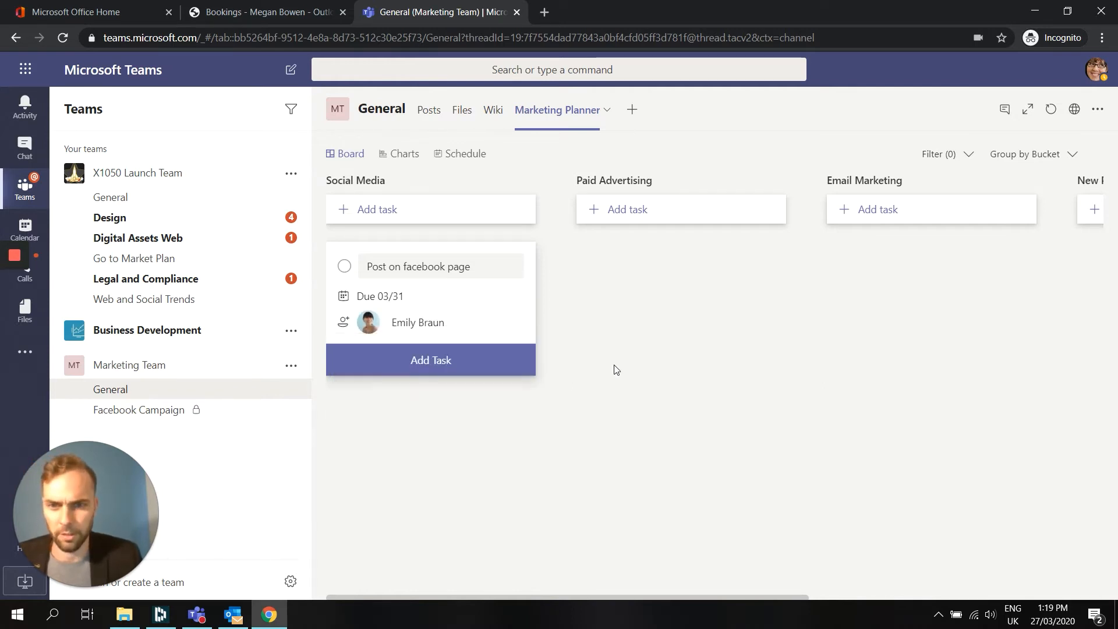
left_click(427, 362)
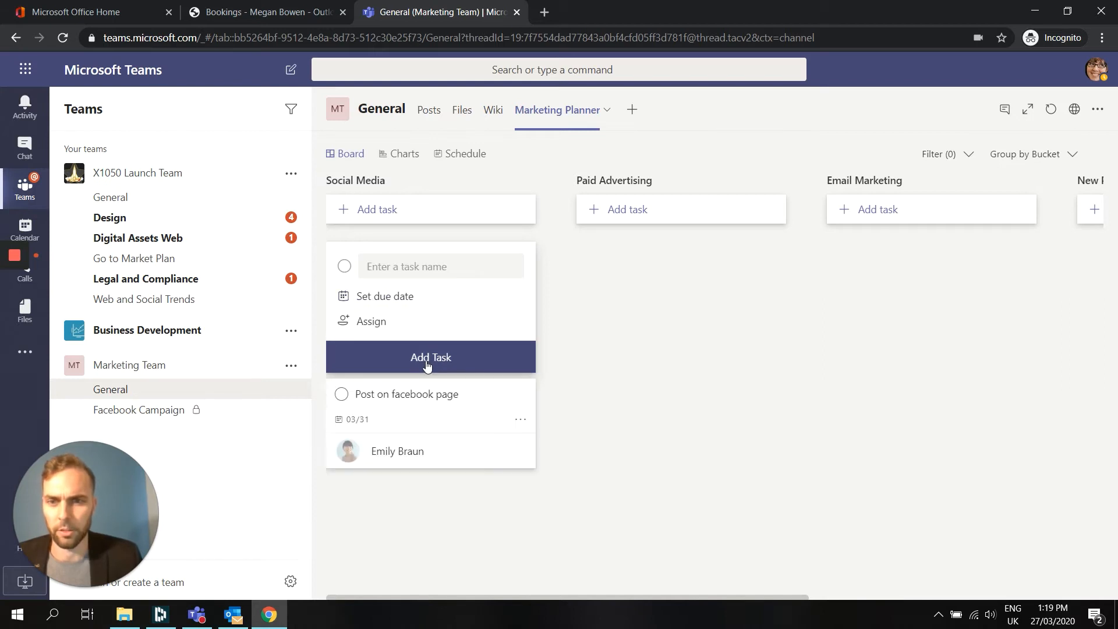
left_click(720, 365)
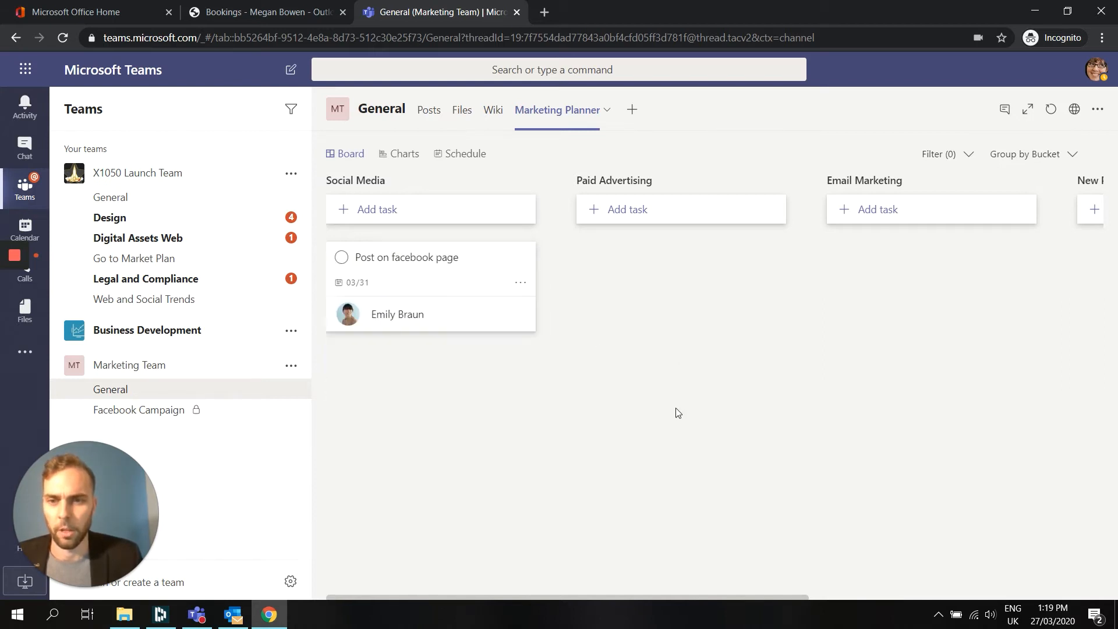
Open the "Post on facebook page" task and examine its progress and priority options, notes, checklist, attachments and comments
left_click(415, 280)
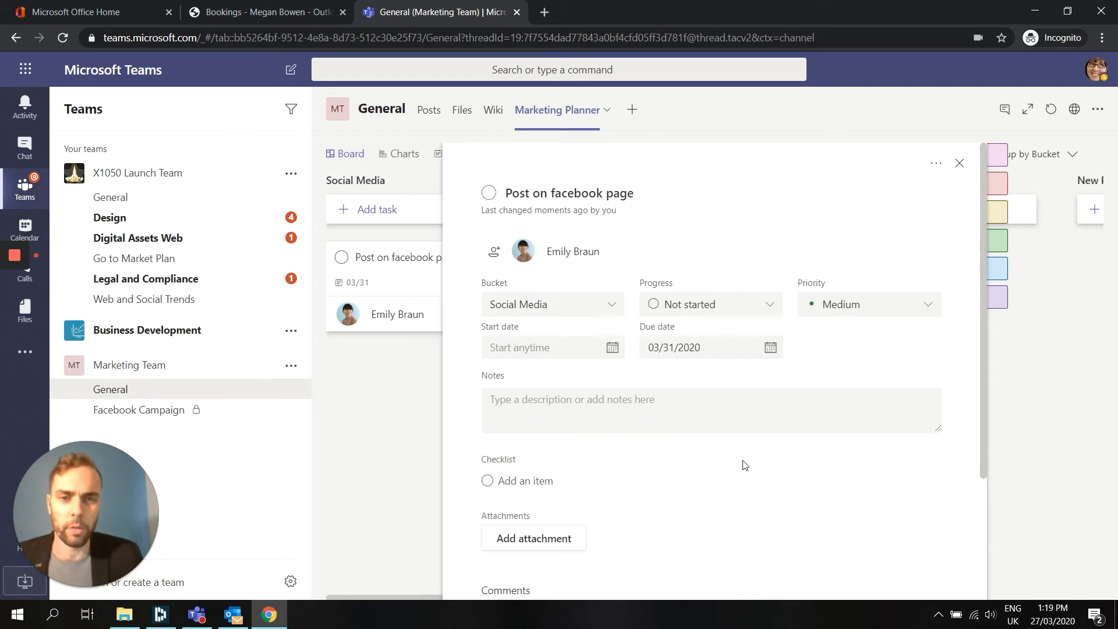
scroll(742, 460, "down", 3)
scroll(743, 454, "up", 3)
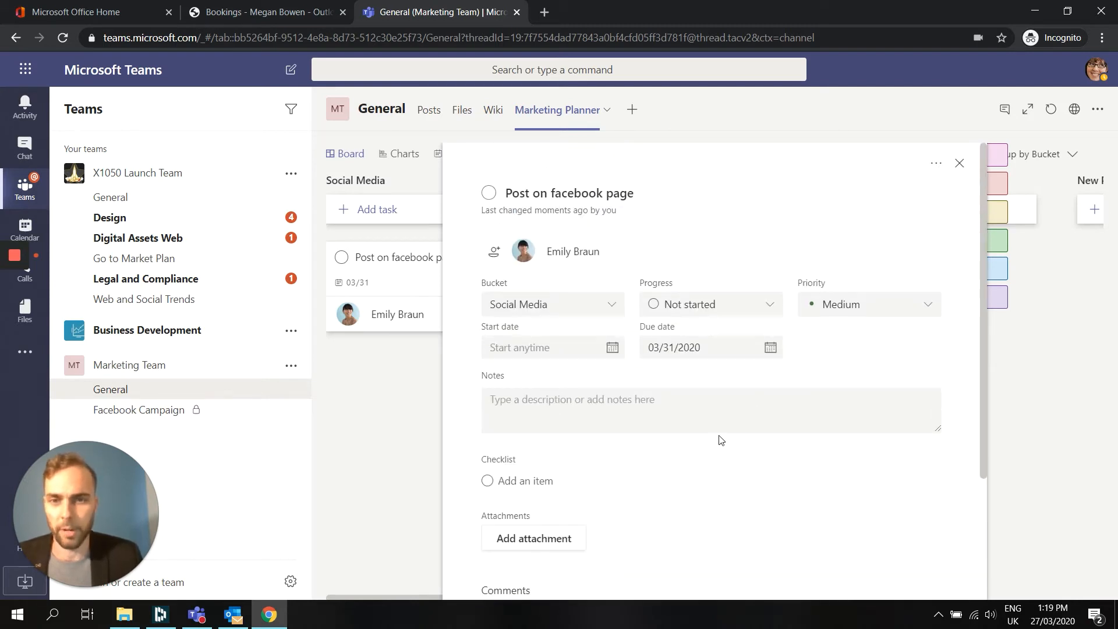
scroll(562, 390, "down", 1)
scroll(561, 382, "up", 1)
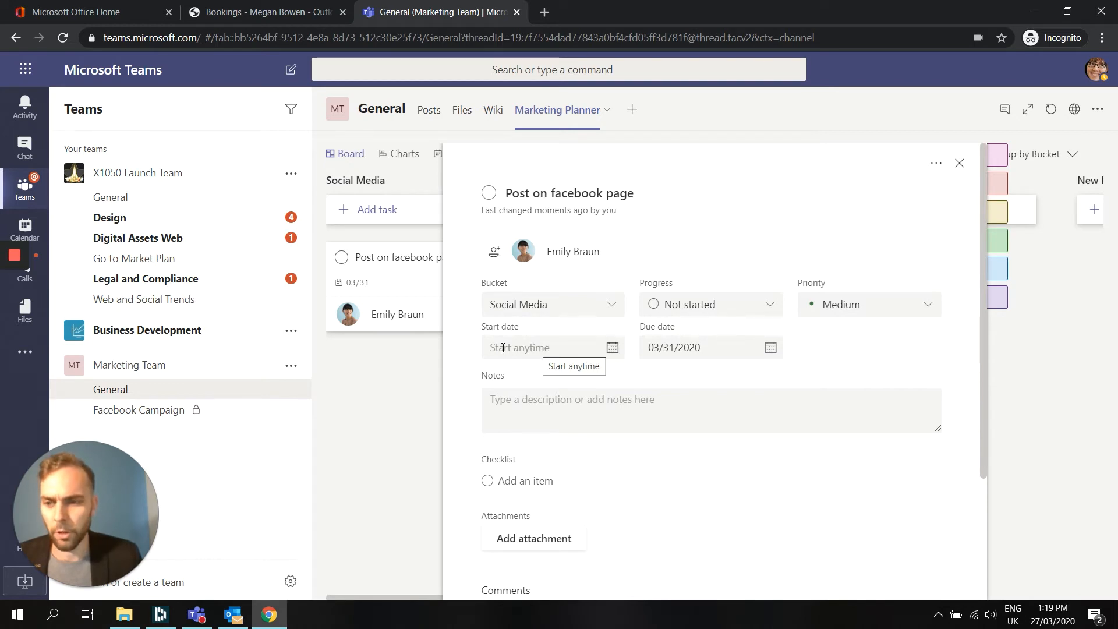
left_click(691, 302)
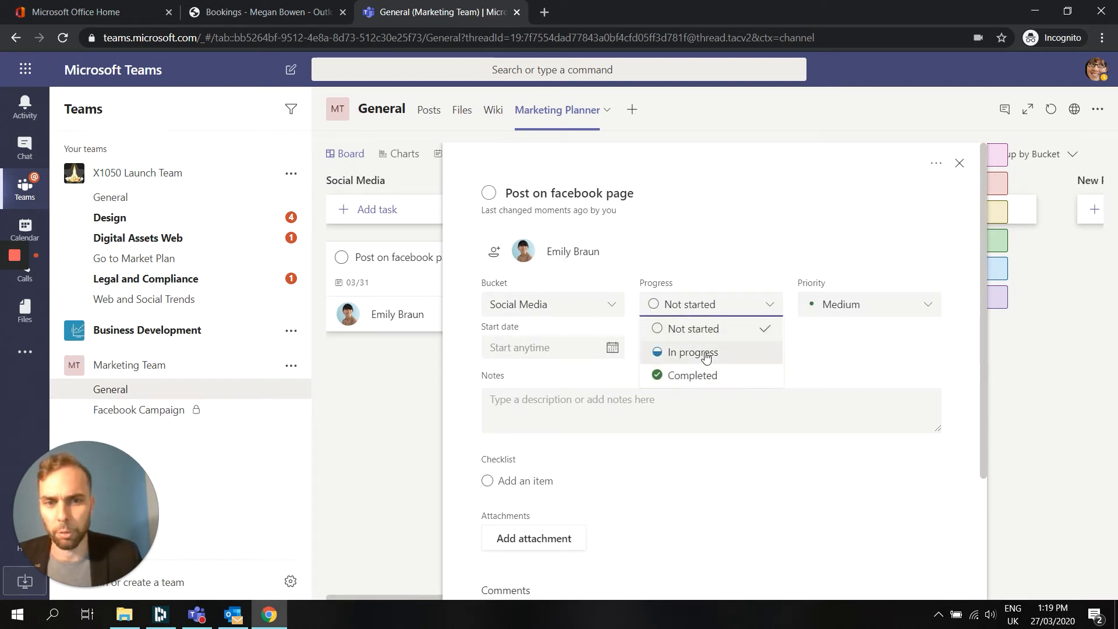
left_click(707, 304)
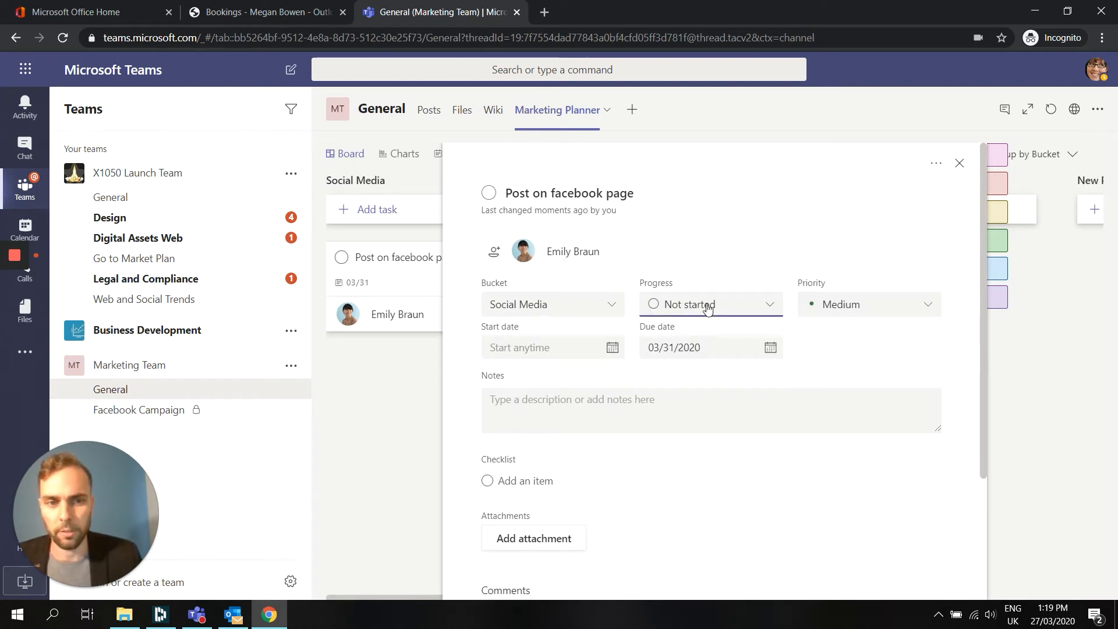
left_click(864, 306)
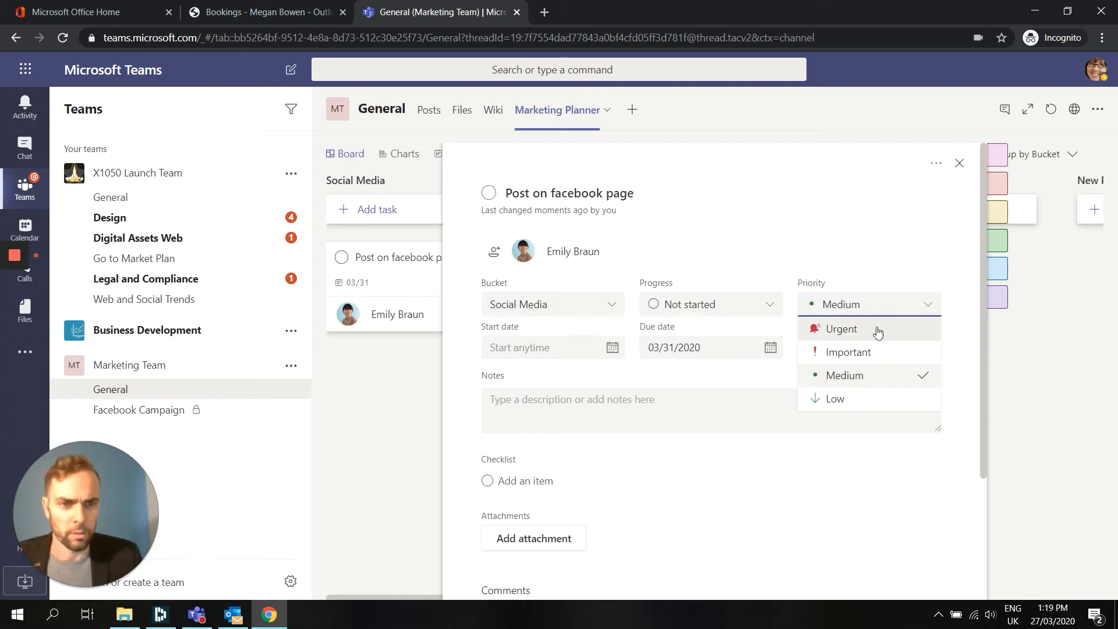
left_click(758, 379)
left_click(553, 398)
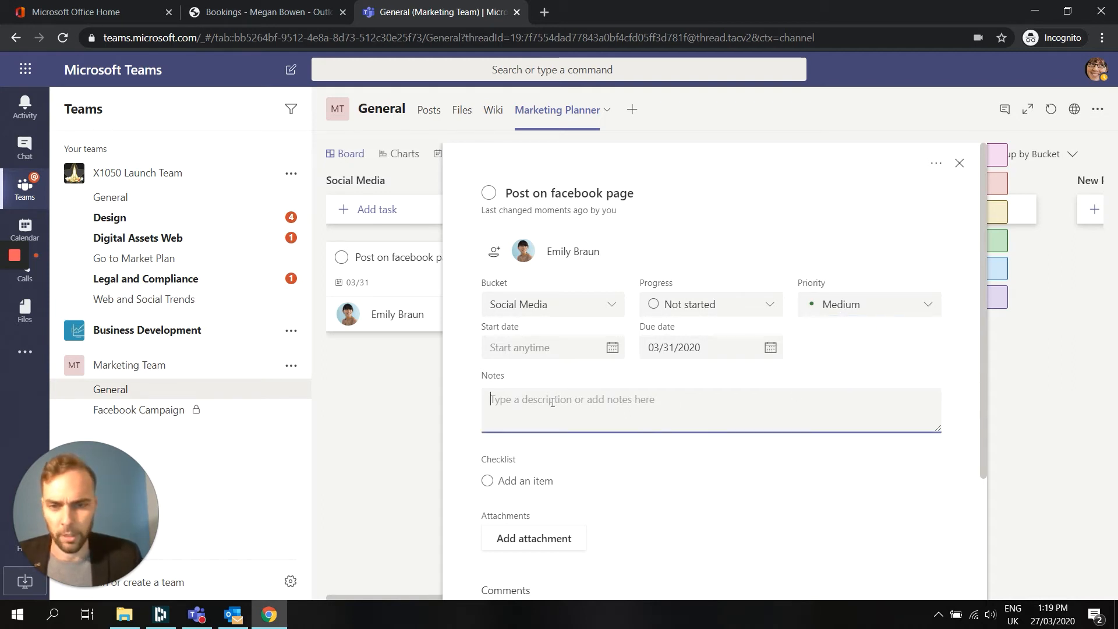
scroll(552, 391, "down", 3)
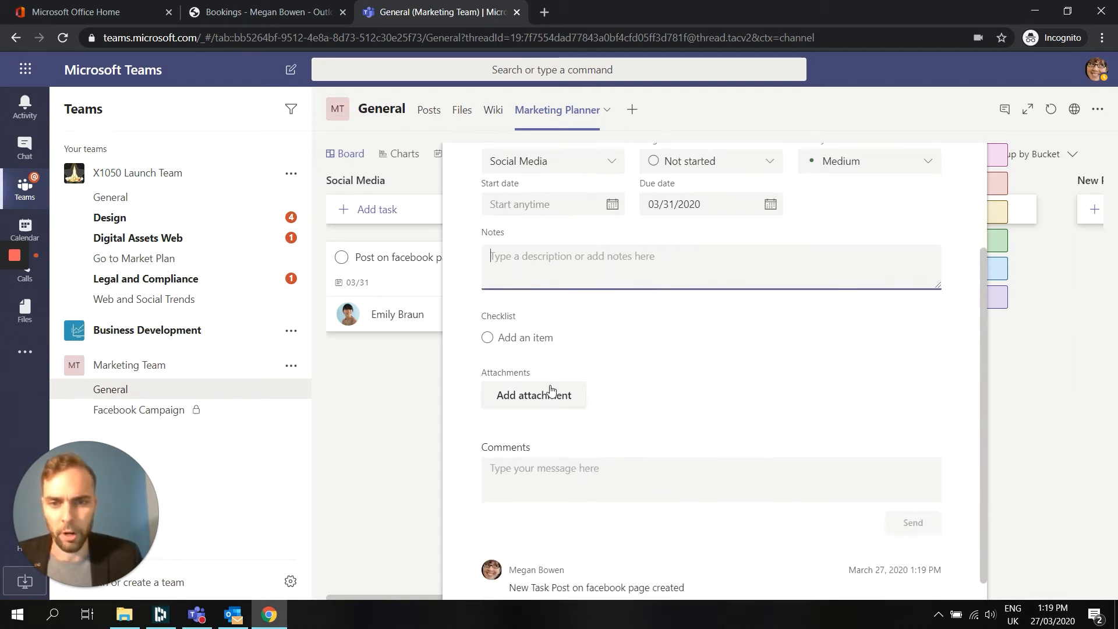
Add a checklist item named "Post numner 1" to the "Post on facebook page" task
left_click(535, 337)
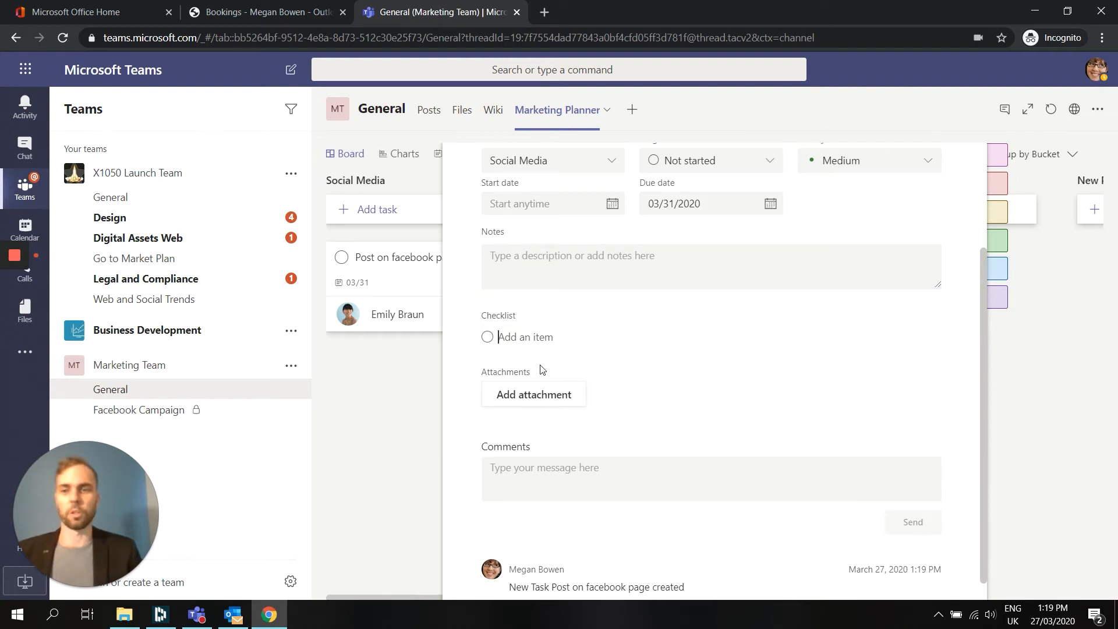
key("Caps_Lock")
type("P")
key("Caps_Lock")
type("ost numner 1")
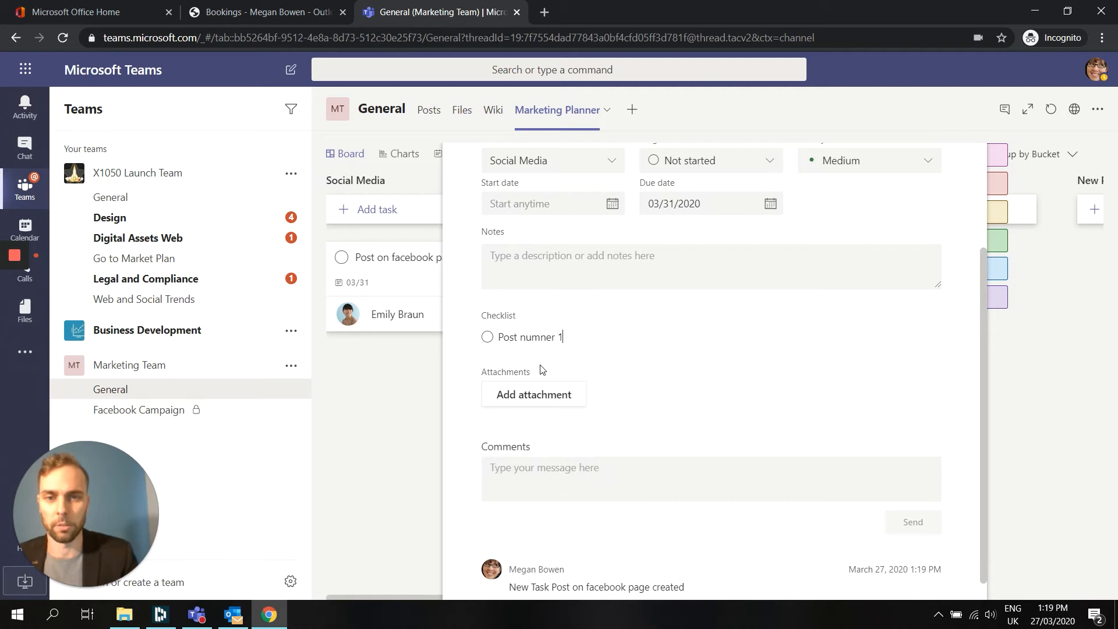
key("Return")
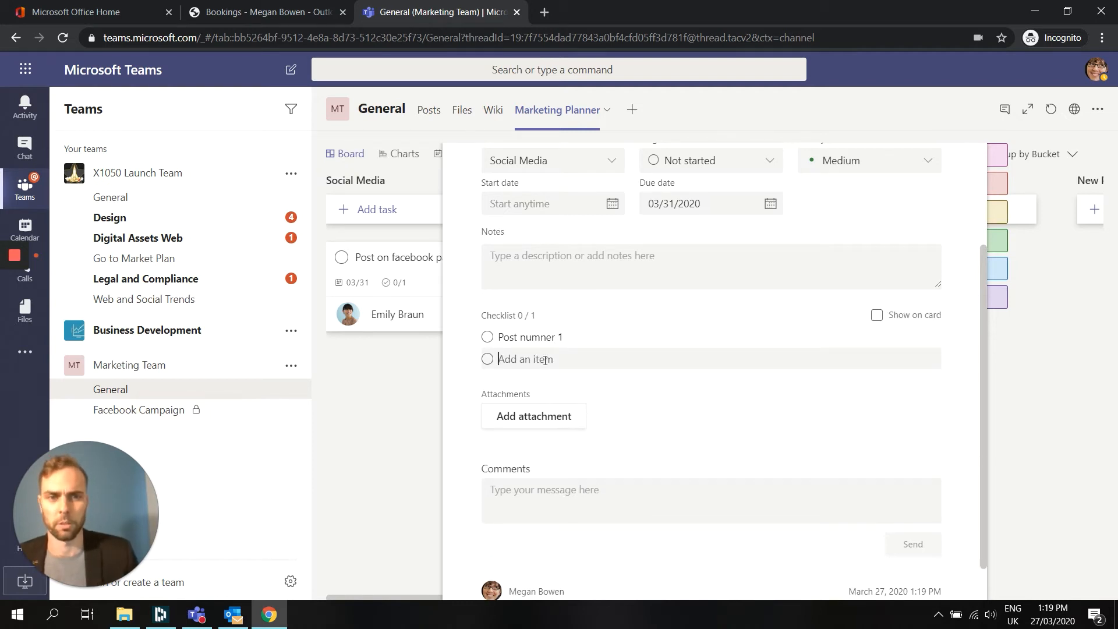
Add two more checklist items named "Post number 2" and "Post number 3" to the task
type("P")
key("Caps_Lock")
type("ost number 2")
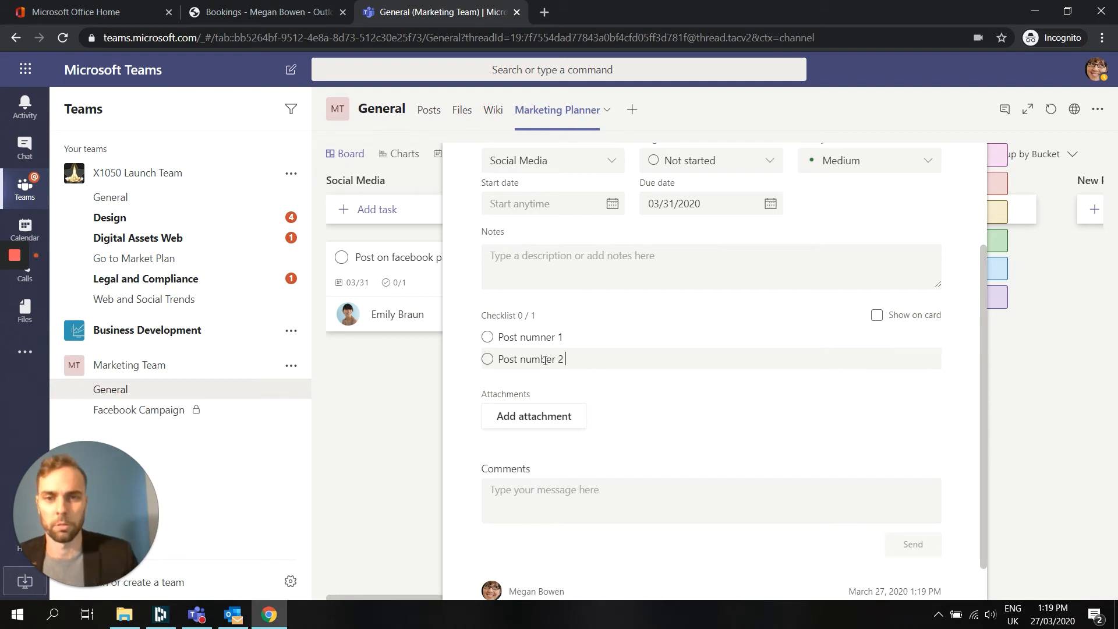
key("Return")
key("Caps_Lock")
type("Post number")
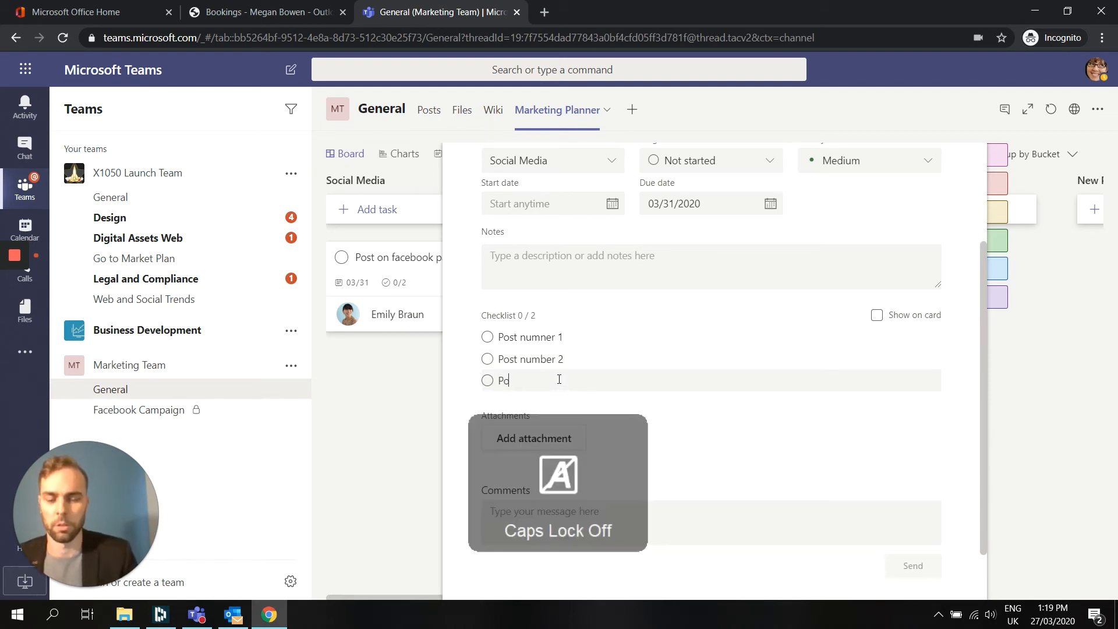
type(" 3")
key("Return")
View the source options for adding an attachment to the task, and dismiss them without attaching anything
scroll(536, 411, "down", 1)
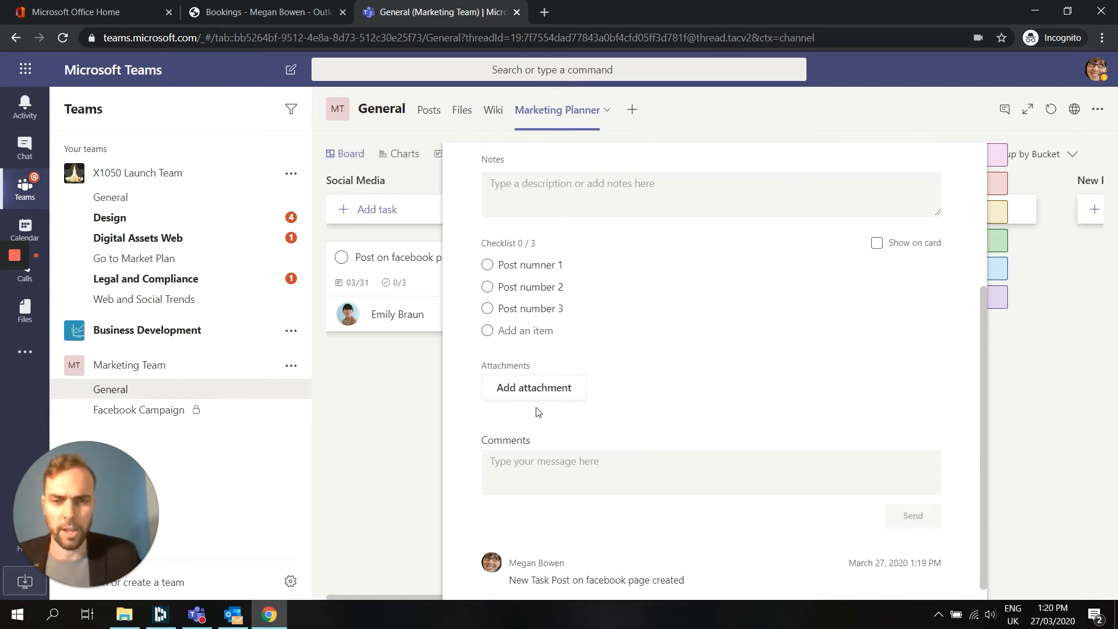
left_click(544, 395)
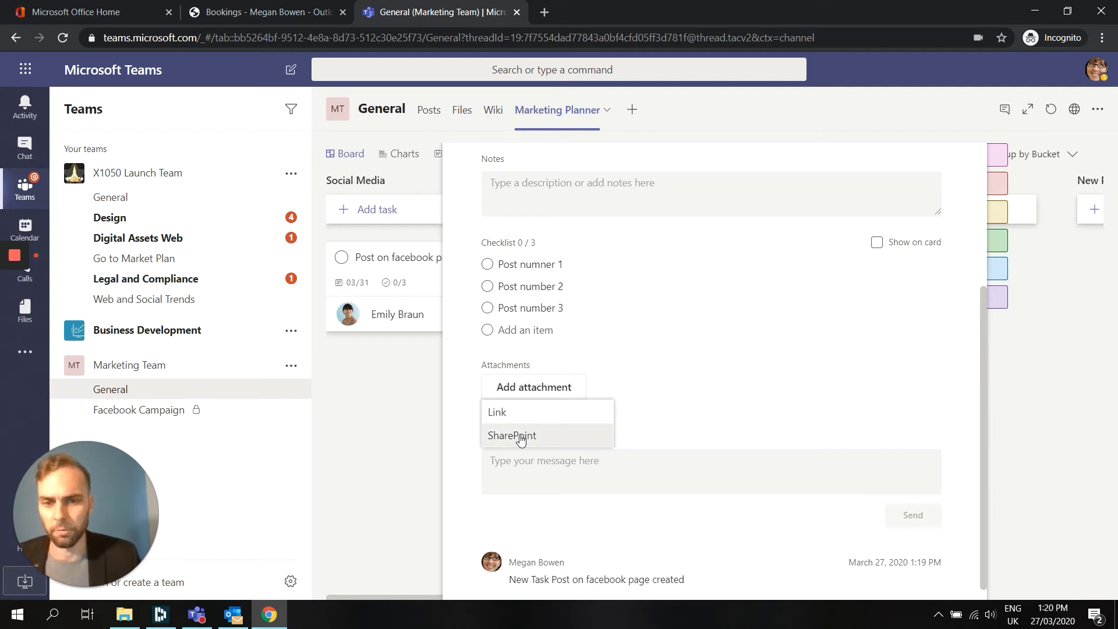
left_click(734, 362)
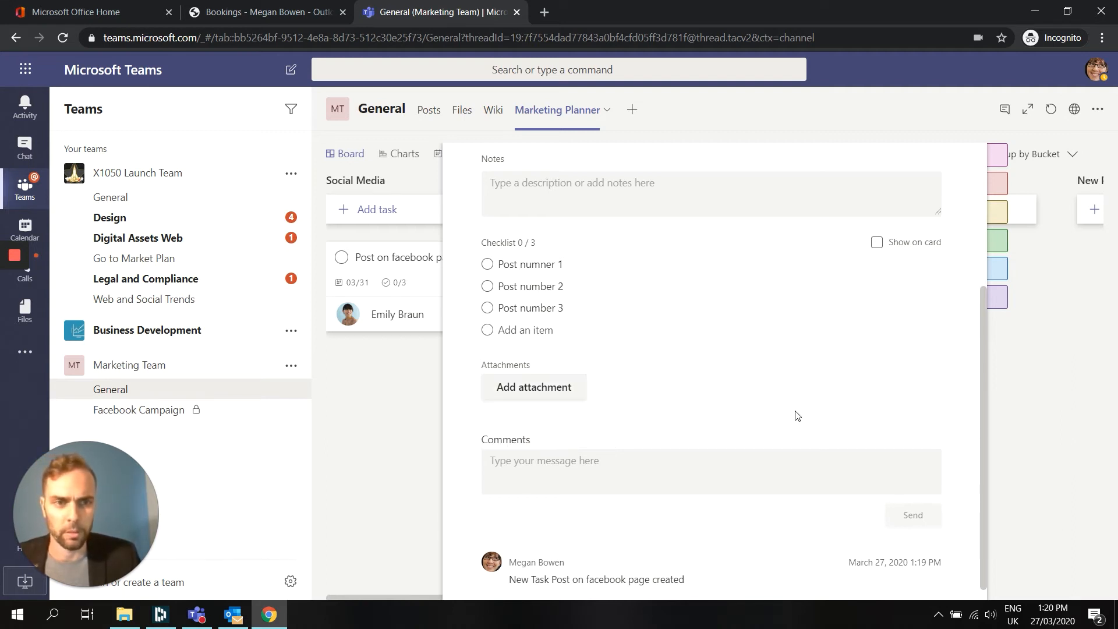
Set the checklist to show on the task's card and close the task details
scroll(798, 416, "up", 2)
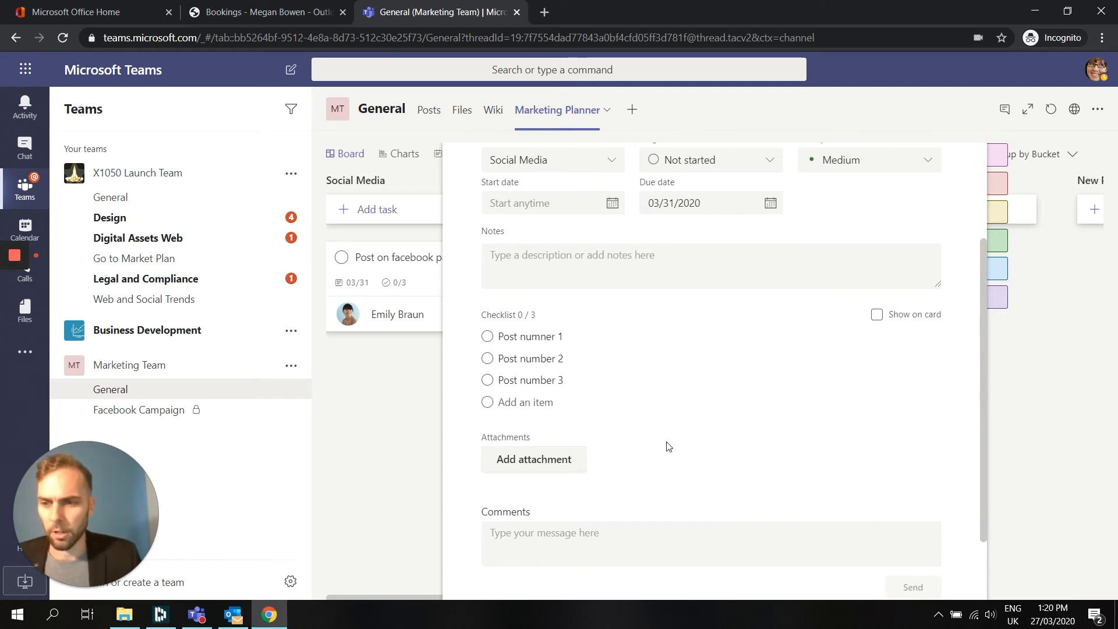
left_click(876, 314)
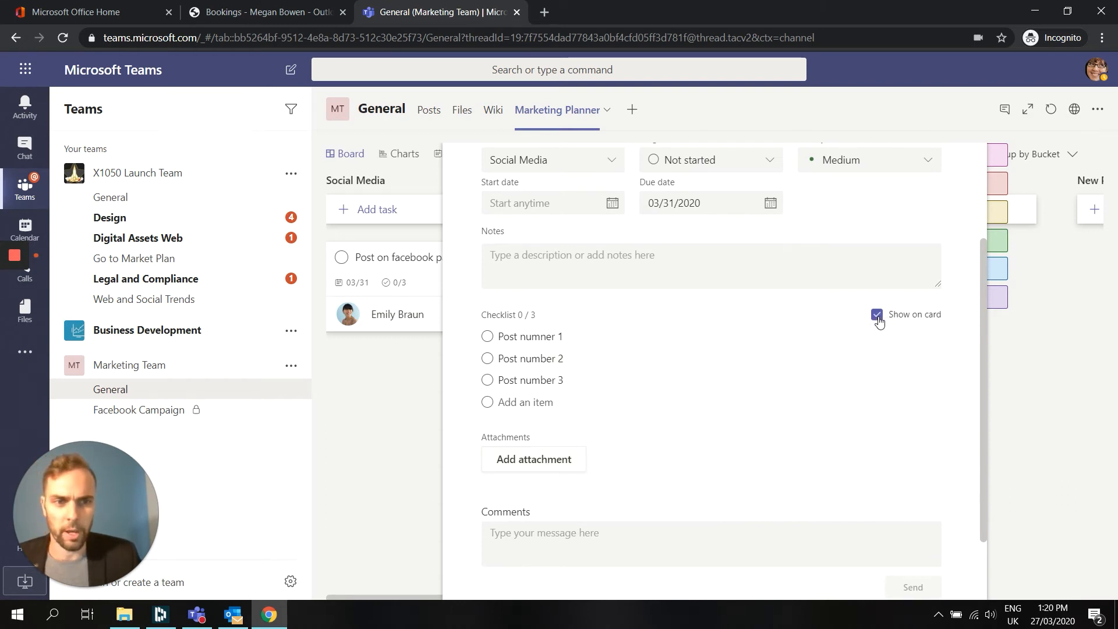
scroll(751, 391, "down", 2)
scroll(761, 369, "up", 4)
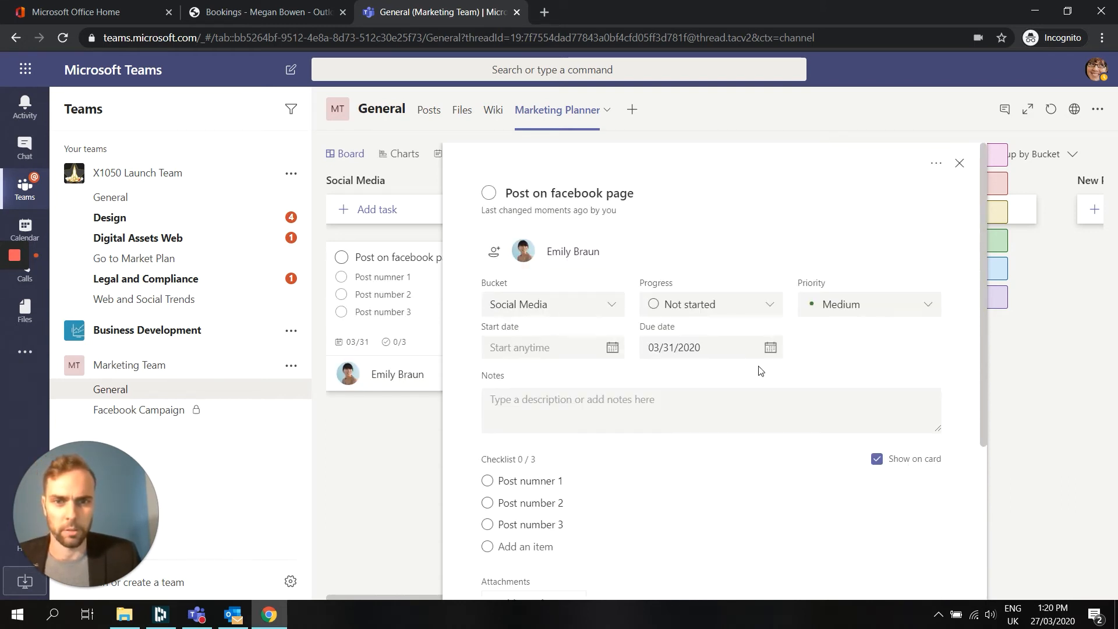
left_click(393, 498)
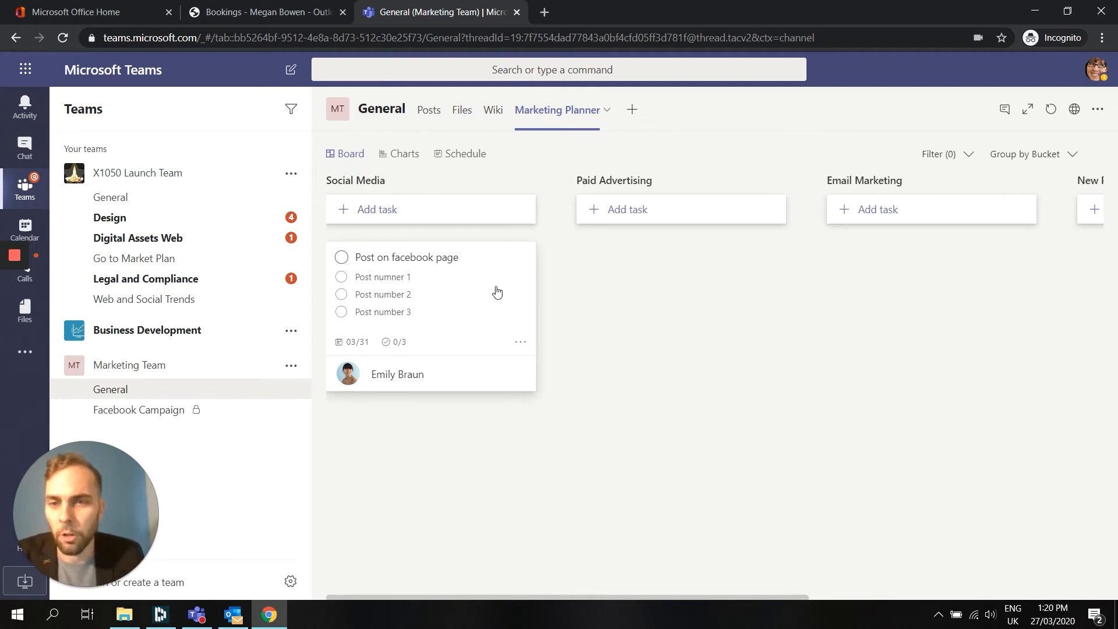
Complete the first two checklist items on the "Post on facebook page" card, and review the checklist in the task details
left_click(342, 277)
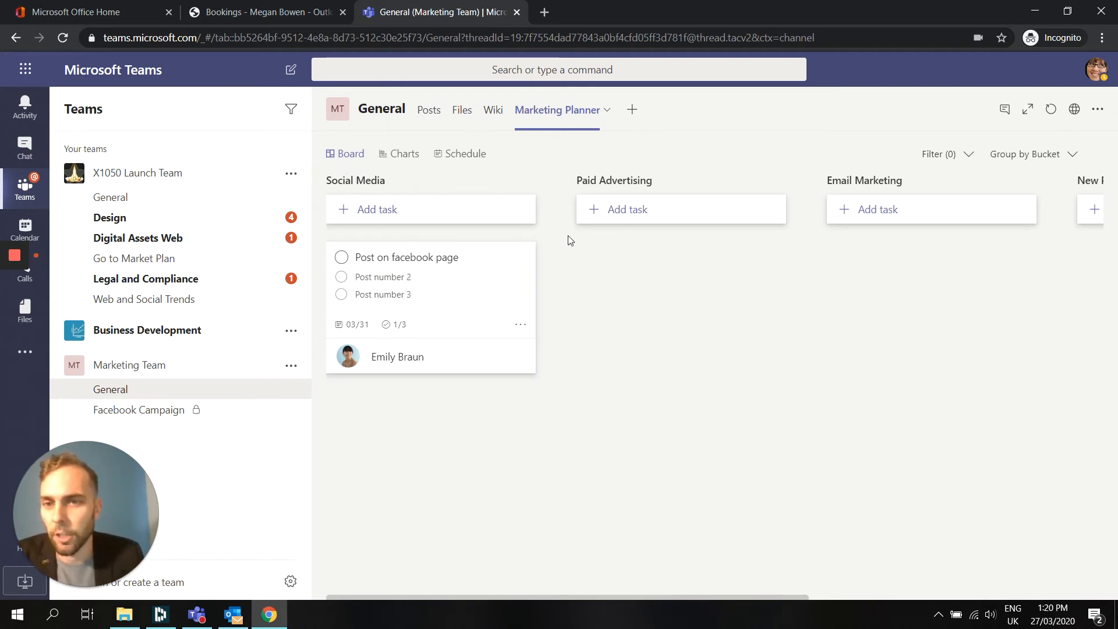
left_click(340, 279)
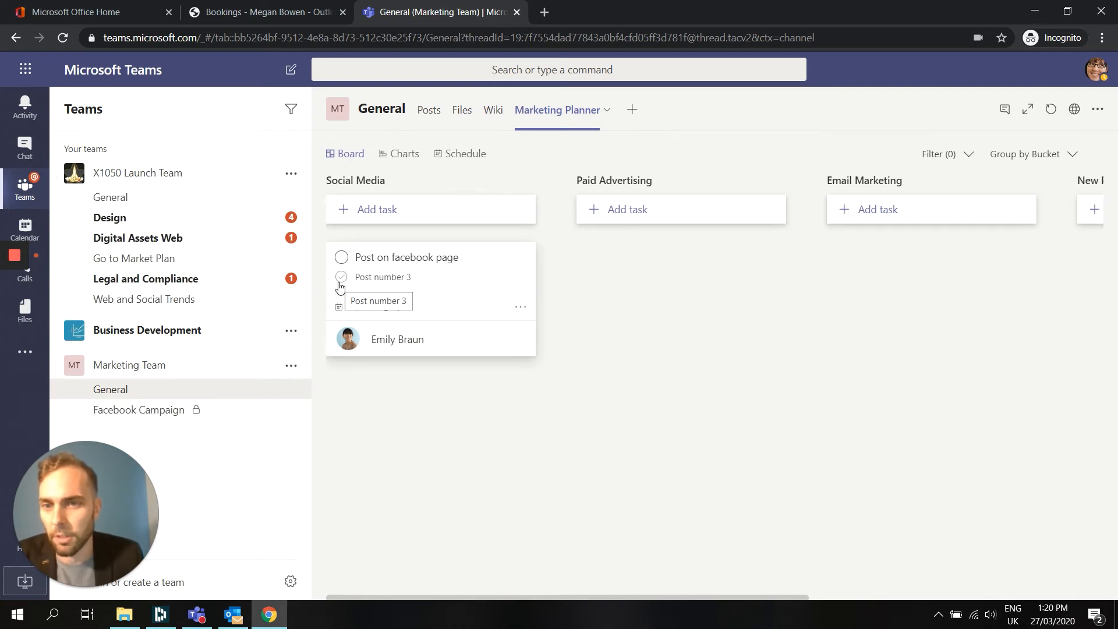
left_click(522, 271)
scroll(531, 341, "down", 3)
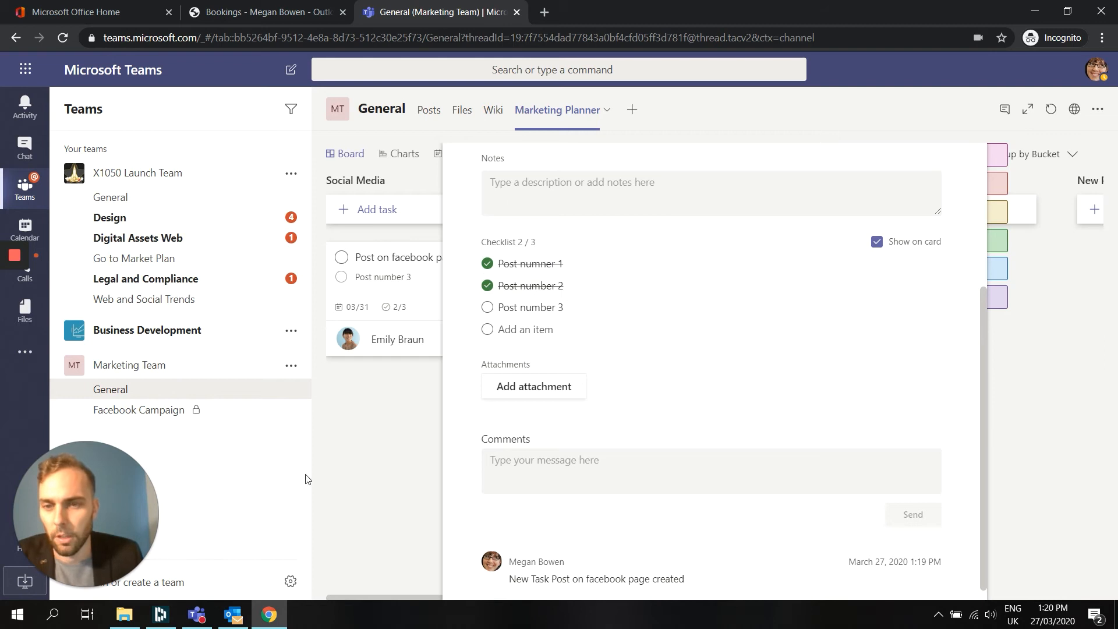
left_click(398, 458)
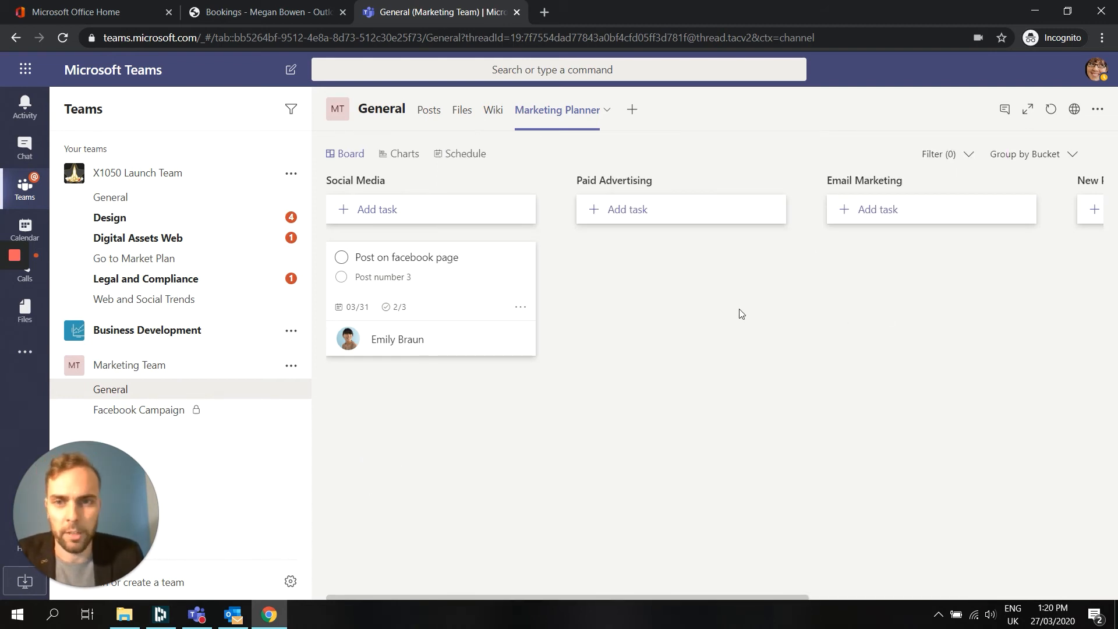
Examine the plan's charts of tasks by status, bucket and priority, along with the list of tasks per bucket
left_click(399, 155)
scroll(635, 361, "down", 3)
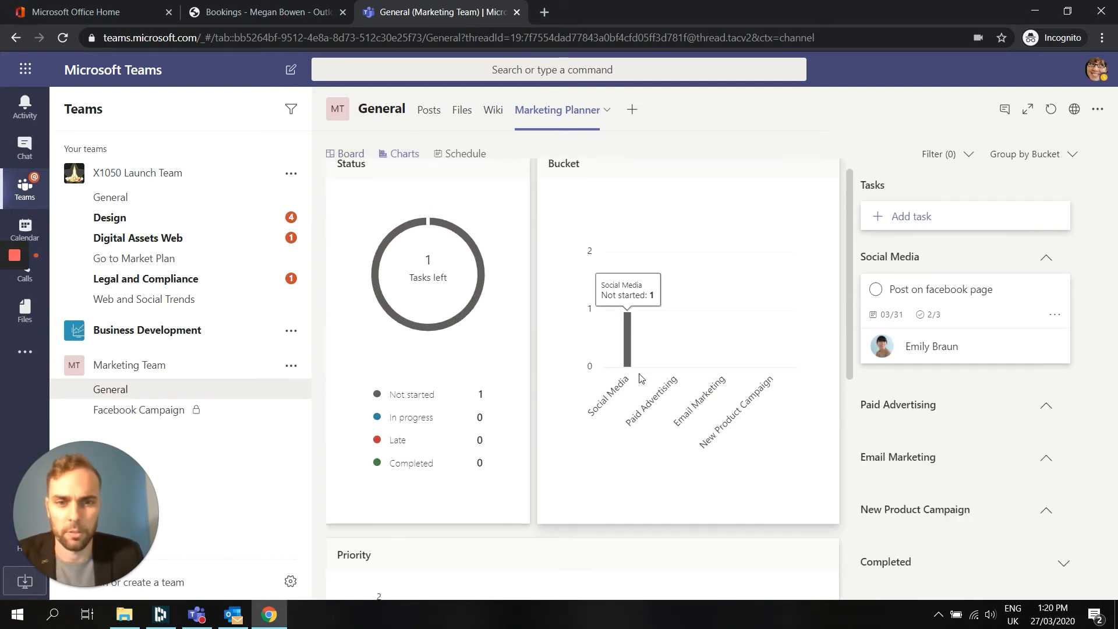
scroll(727, 367, "up", 2)
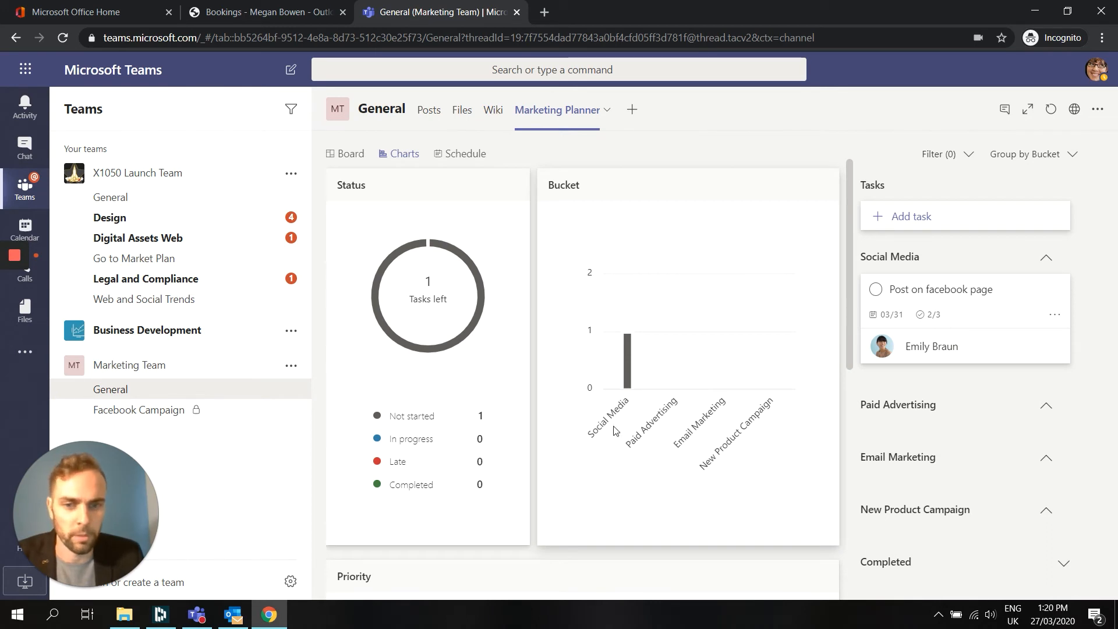
scroll(512, 379, "down", 3)
scroll(451, 350, "up", 3)
mouse_move(489, 297)
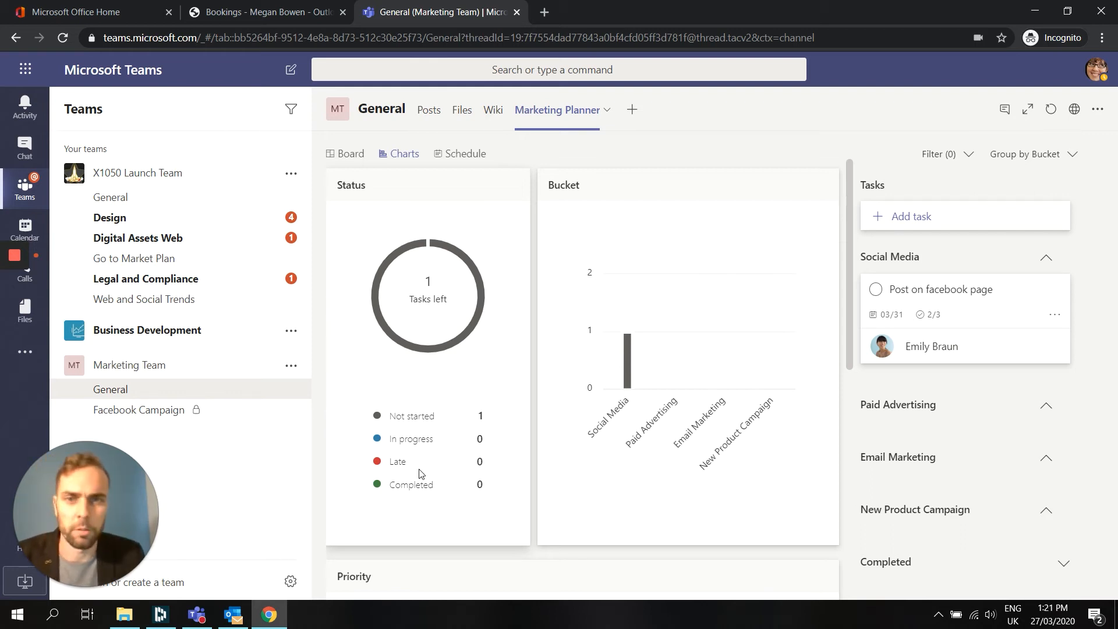
scroll(698, 406, "down", 3)
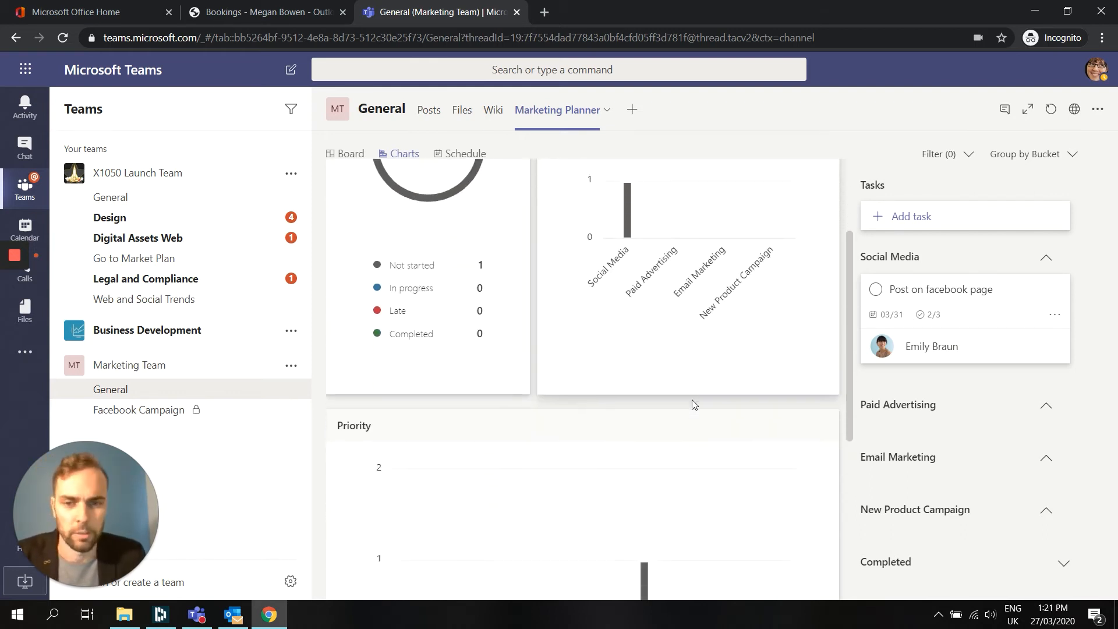
scroll(692, 401, "down", 3)
scroll(692, 400, "up", 6)
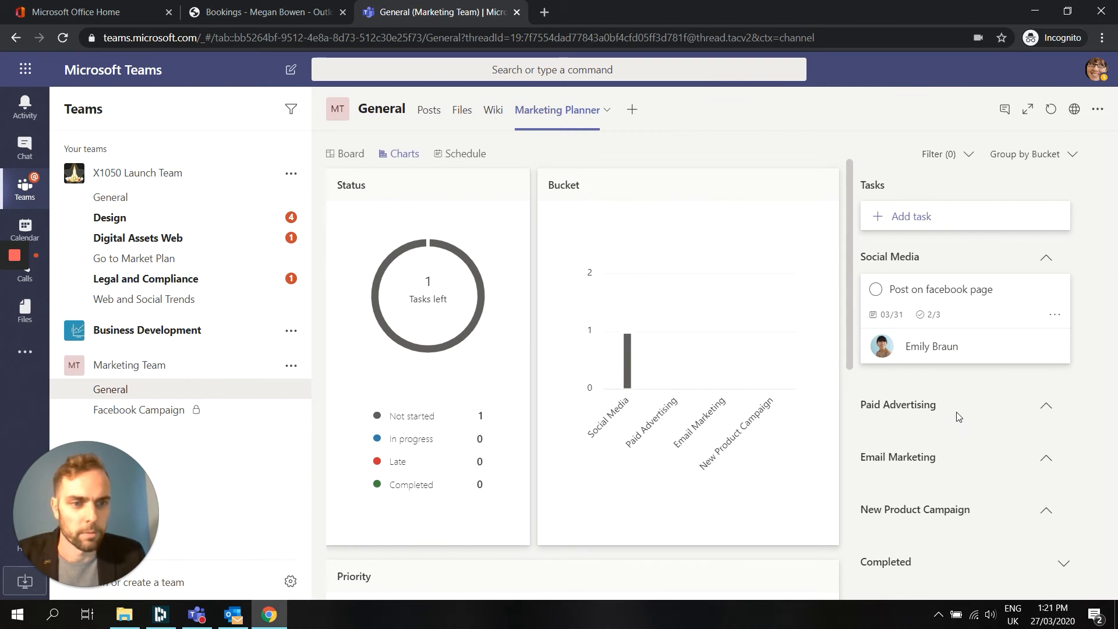
left_click(1046, 408)
left_click(1046, 408)
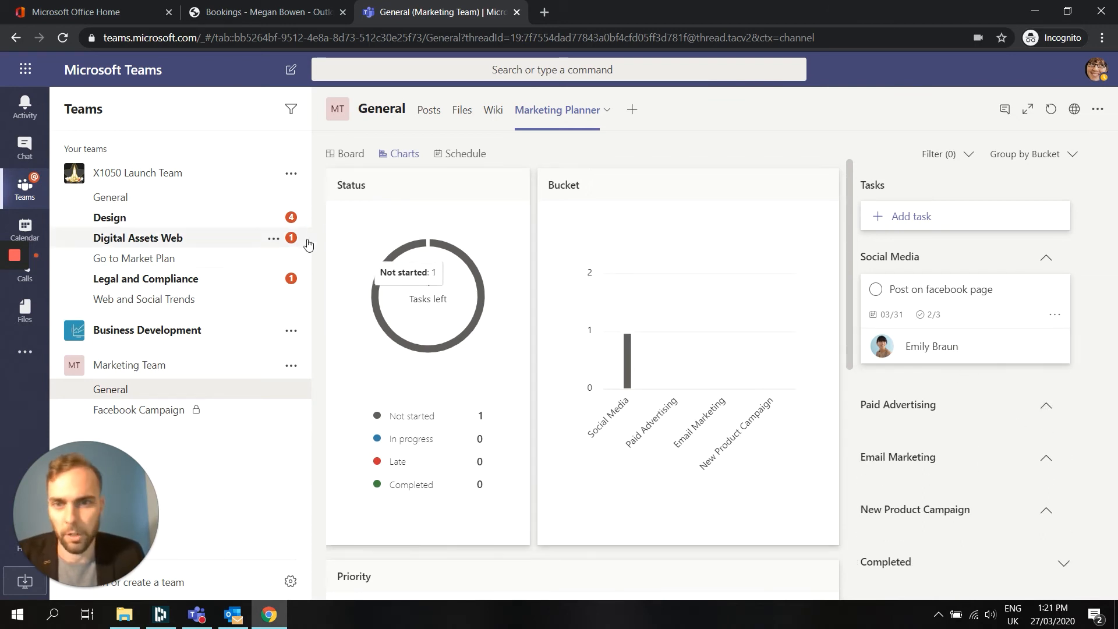
View the plan's March 2020 monthly schedule and return to the board
left_click(464, 153)
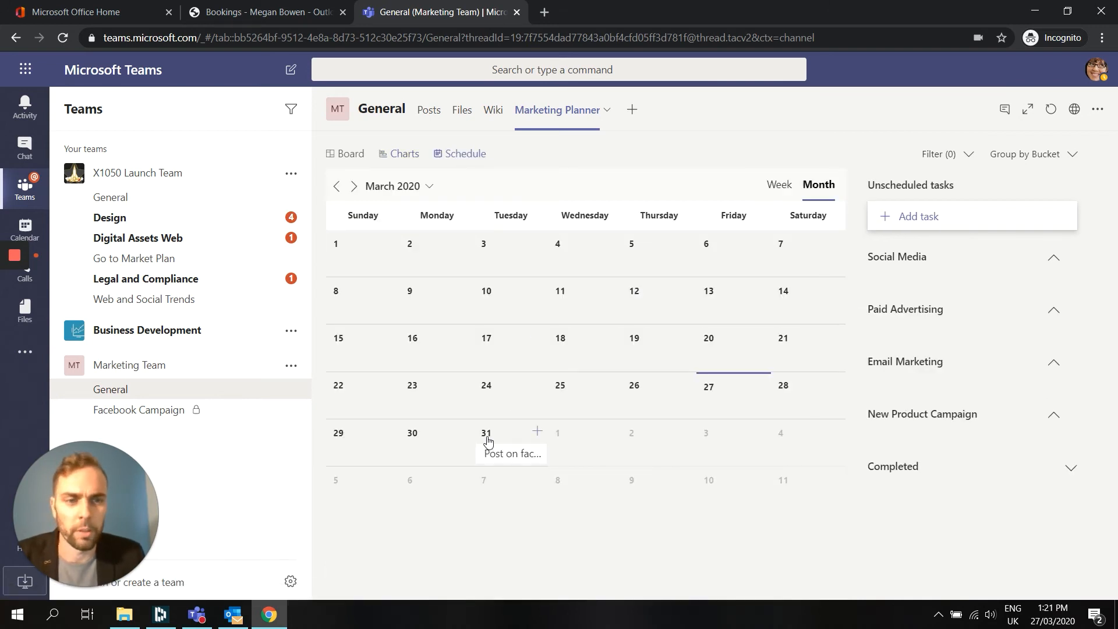
left_click(348, 156)
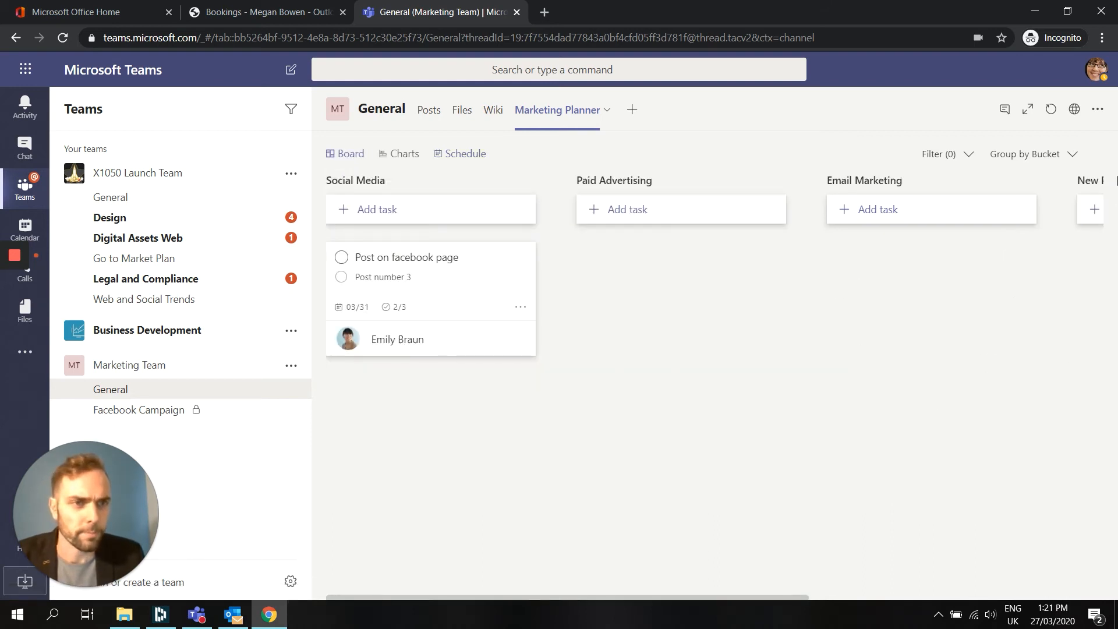
View the board's tasks grouped by Assigned to and by Progress
left_click(1055, 156)
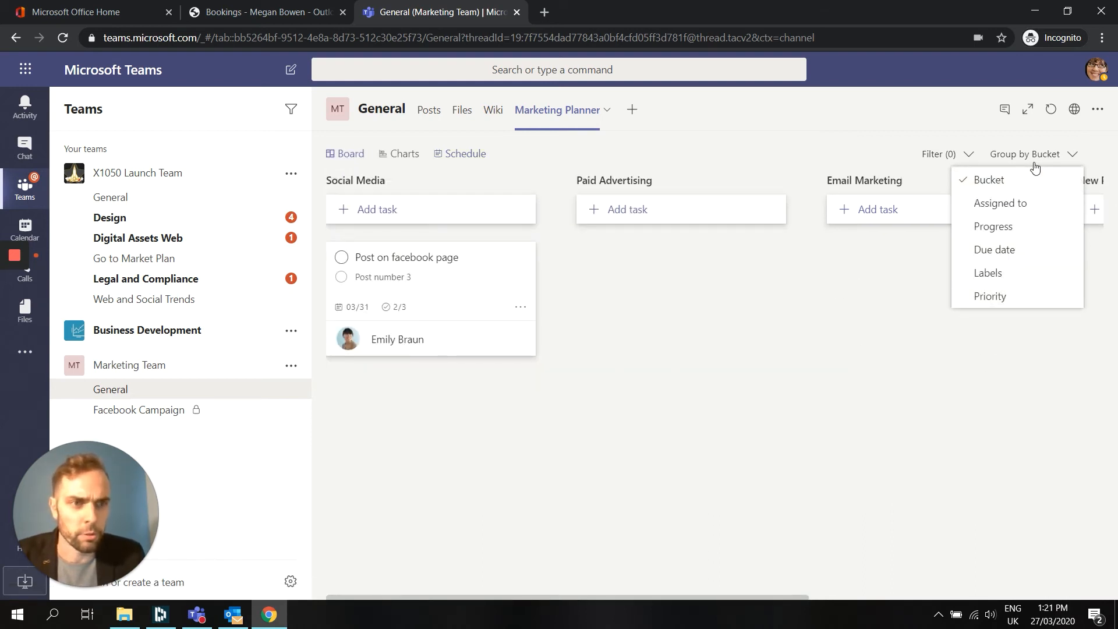
left_click(1041, 153)
left_click(1040, 154)
left_click(1029, 202)
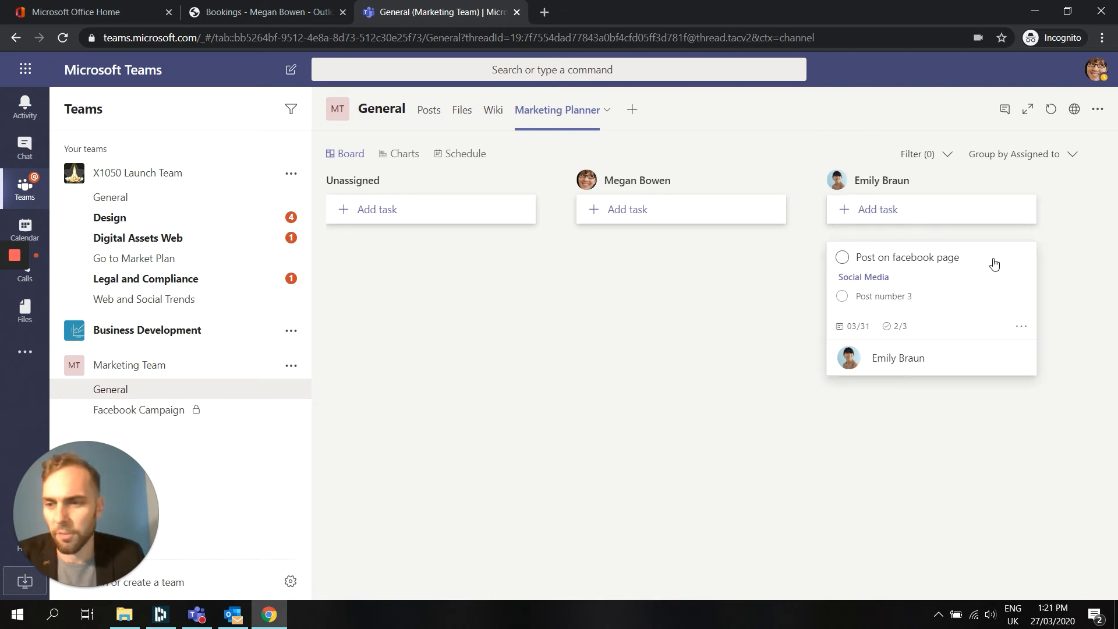
left_click(1002, 154)
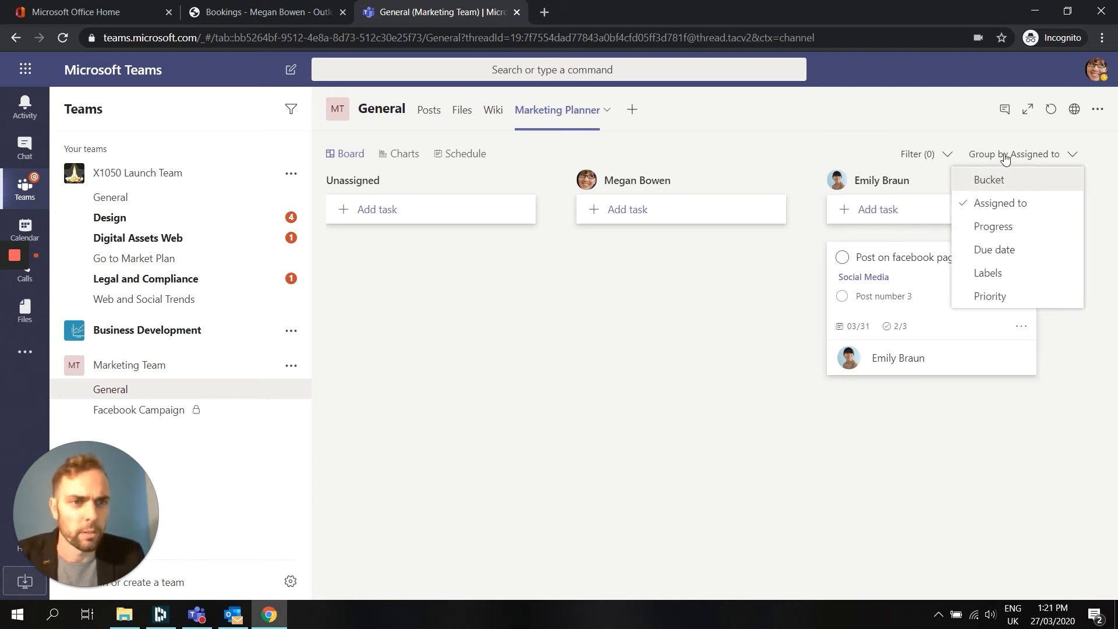
left_click(1020, 235)
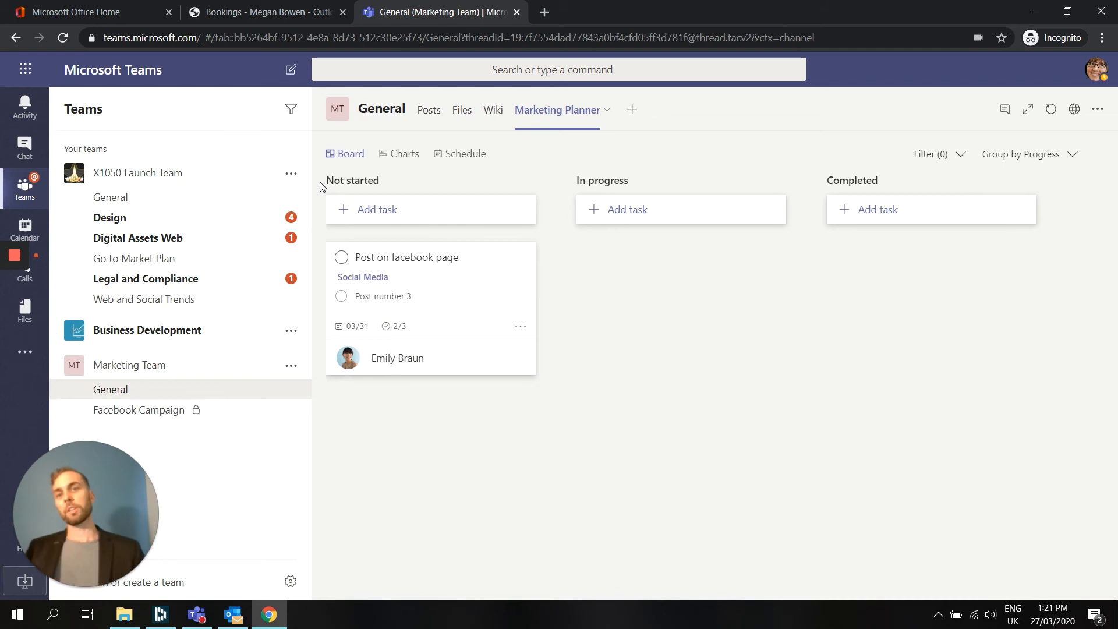
View the board's tasks grouped by Due date and by Priority, looking across all the priority columns
left_click(998, 155)
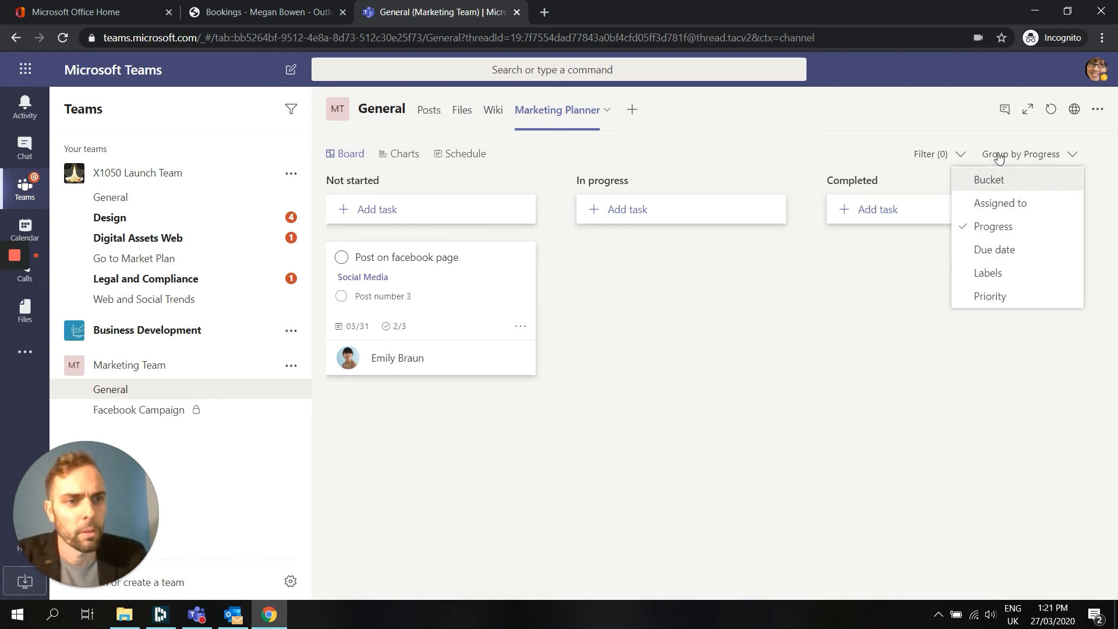
left_click(988, 250)
left_click(1005, 150)
left_click(1001, 298)
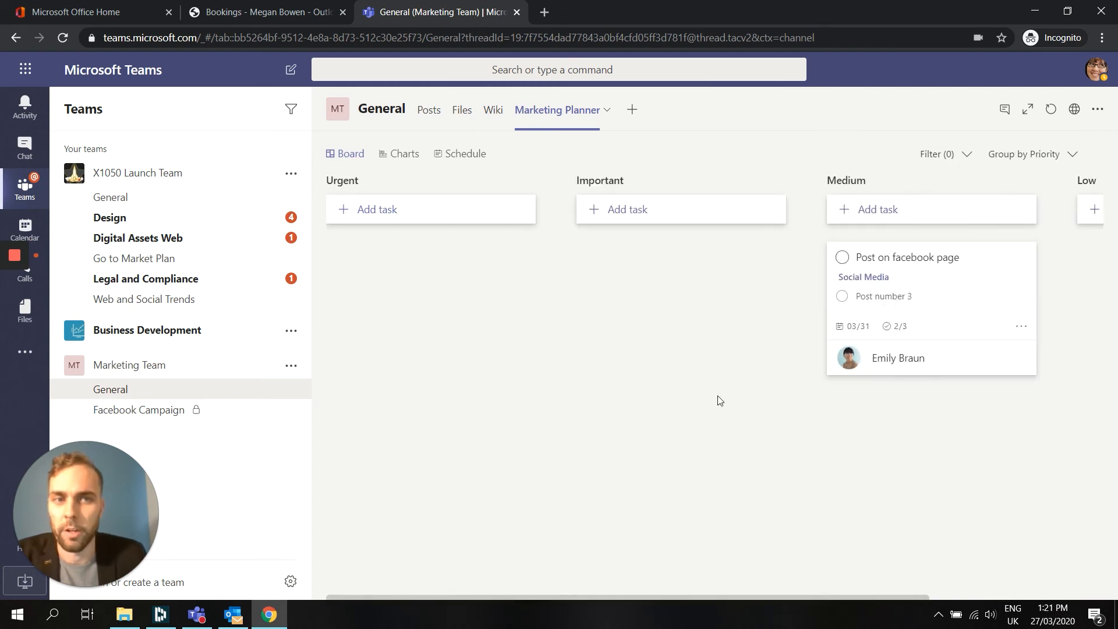
left_click_drag(402, 595, 455, 582)
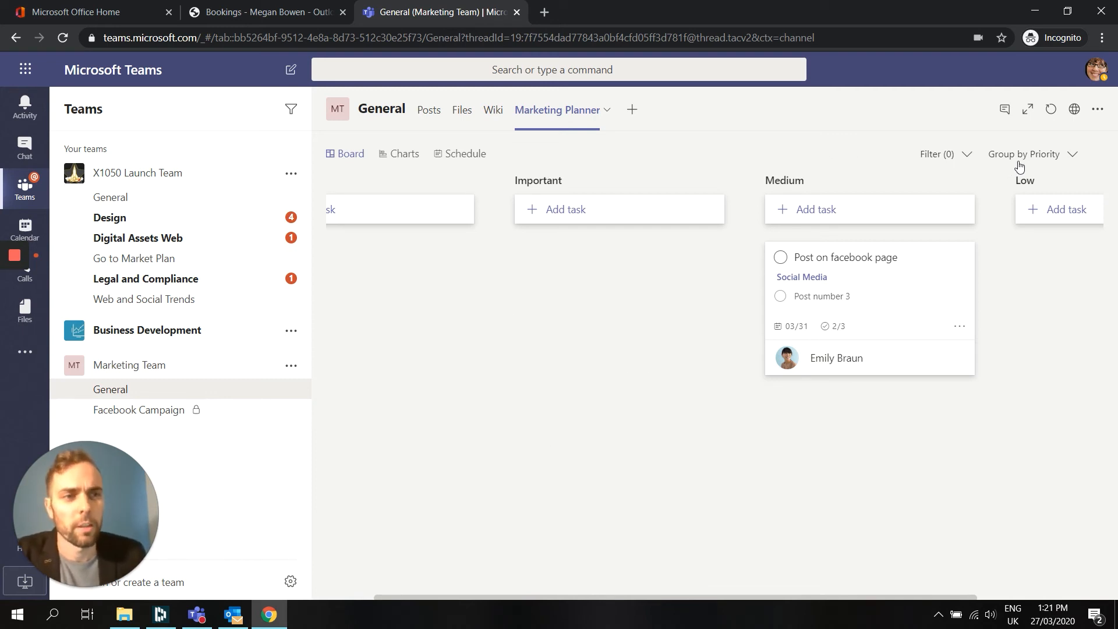
left_click(1035, 155)
left_click(477, 321)
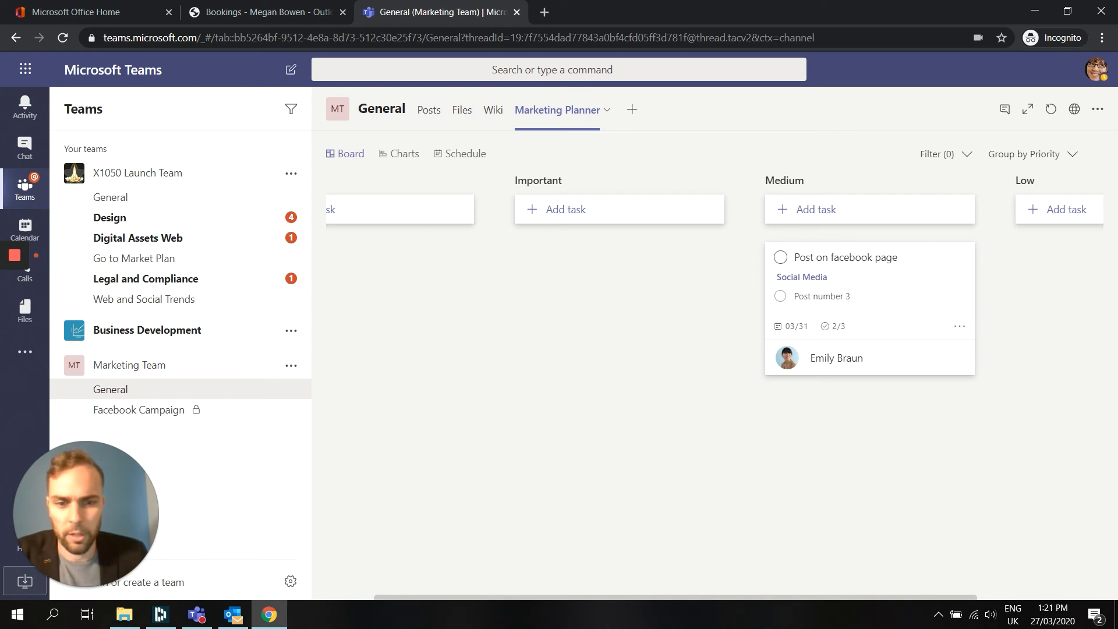
left_click_drag(737, 601, 608, 595)
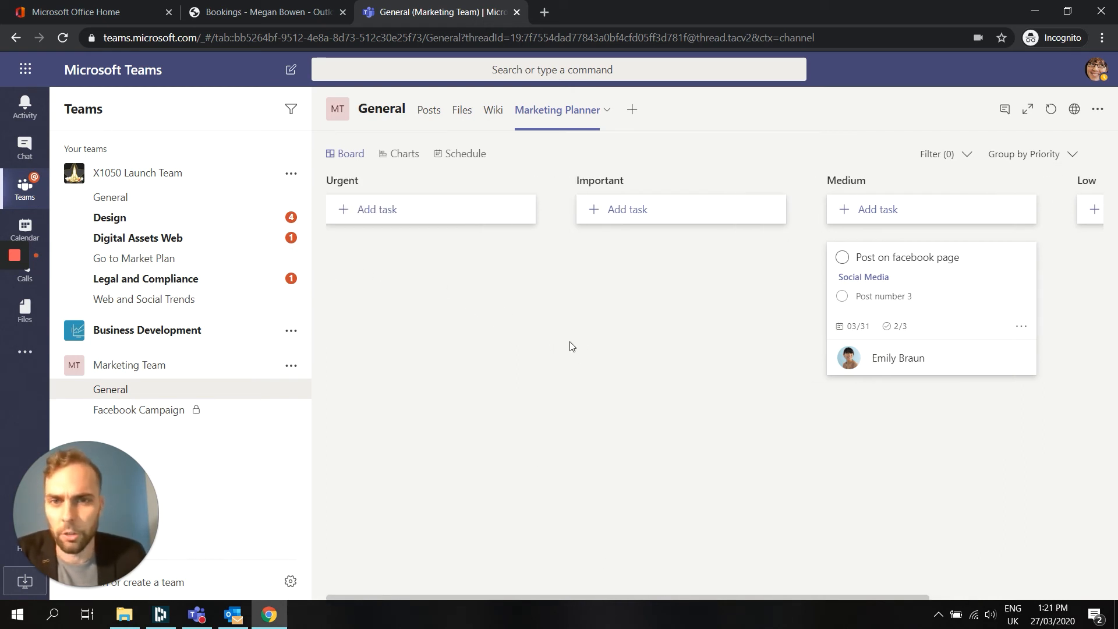
Open the Planner app within Teams, look through its Activity and Recent pages, and return to My Tasks
left_click(34, 358)
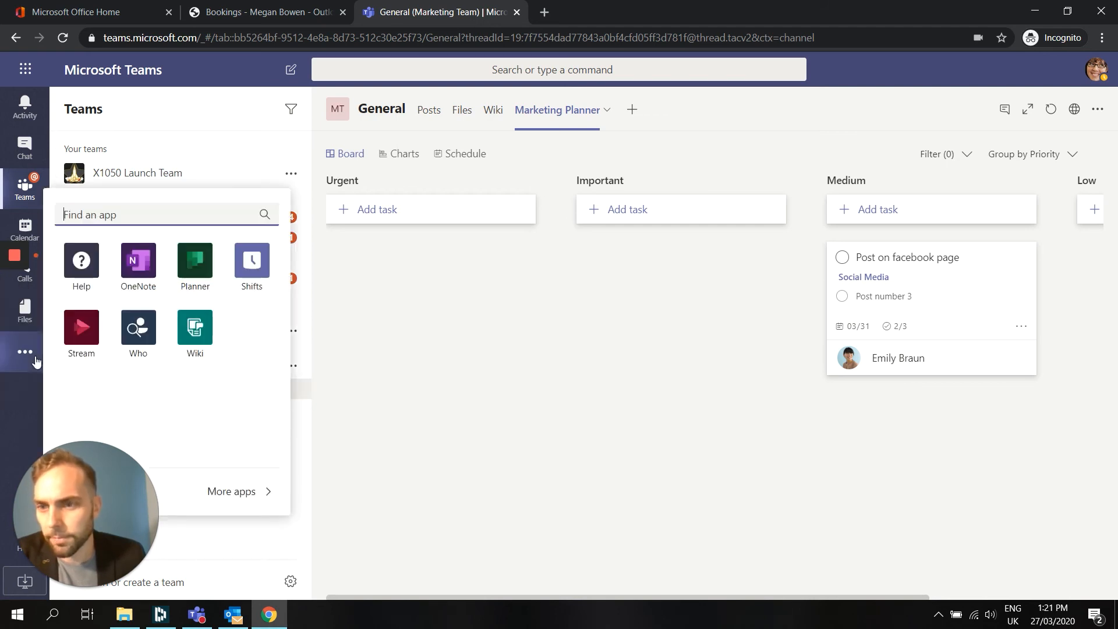
left_click(207, 275)
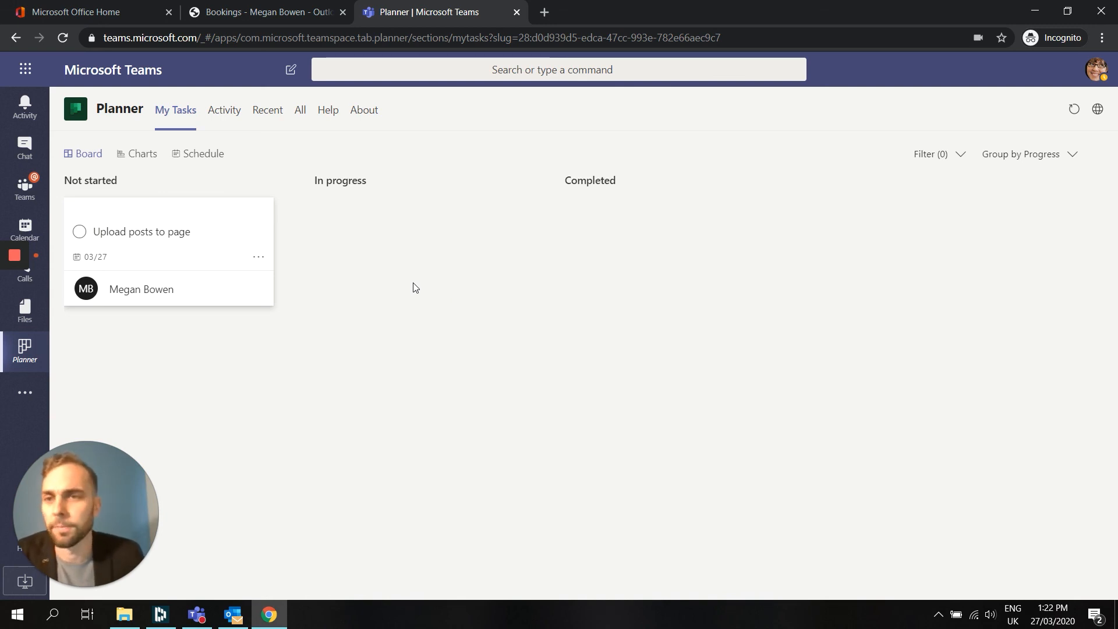
left_click(237, 119)
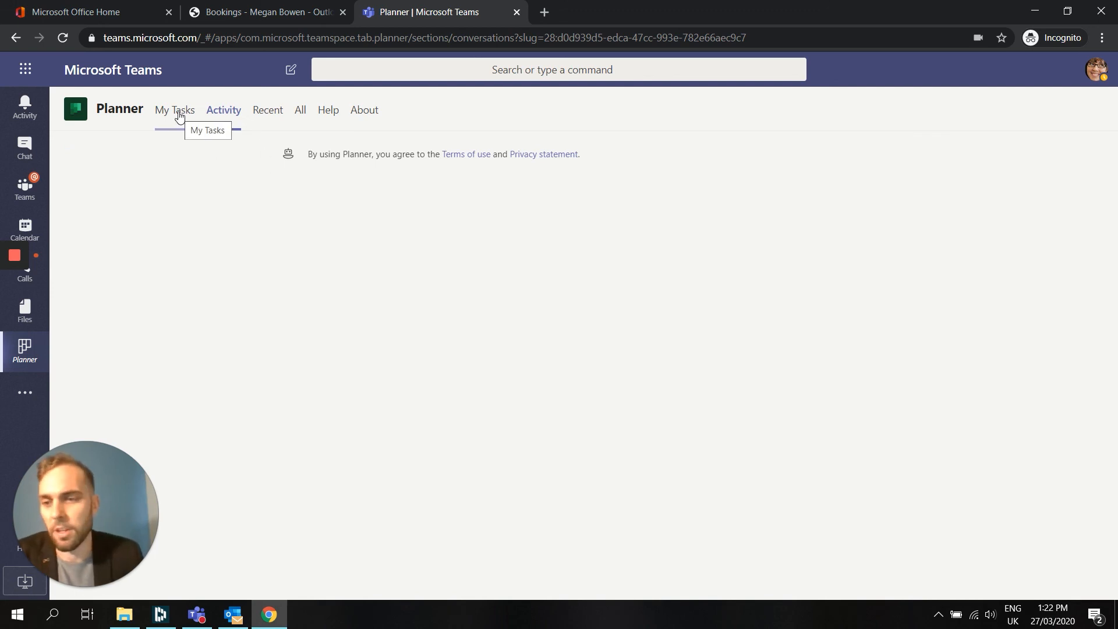
left_click(264, 128)
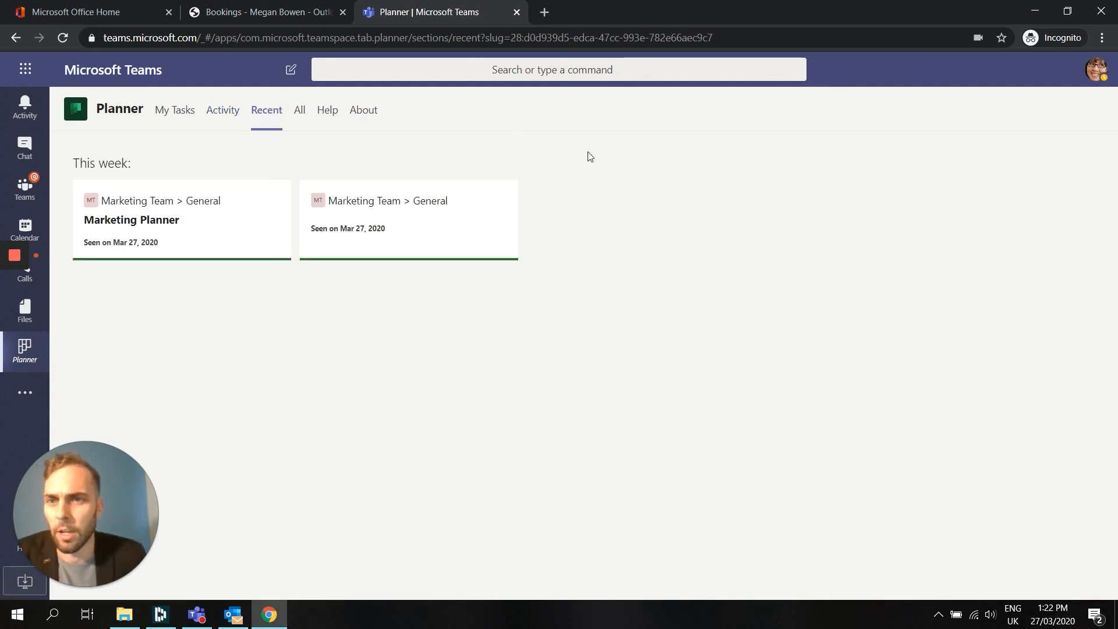
left_click(172, 126)
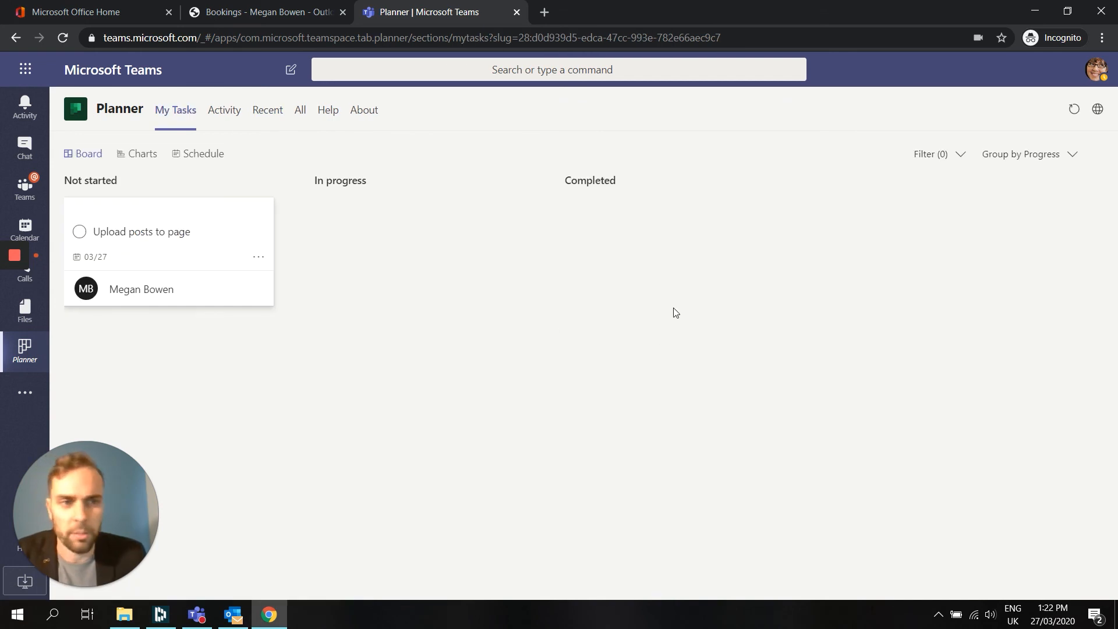